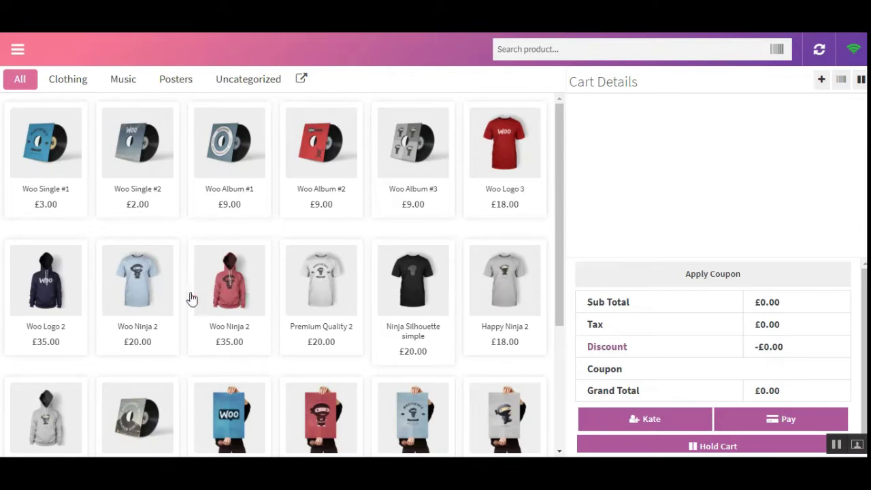
- Add the £20 Woo Ninja 2 T-shirt, £35 Woo Ninja 2 hoodie, Premium Quality 2 and Ninja Silhouette simple to the cart
left_click(152, 286)
left_click(232, 300)
left_click(334, 300)
left_click(409, 295)
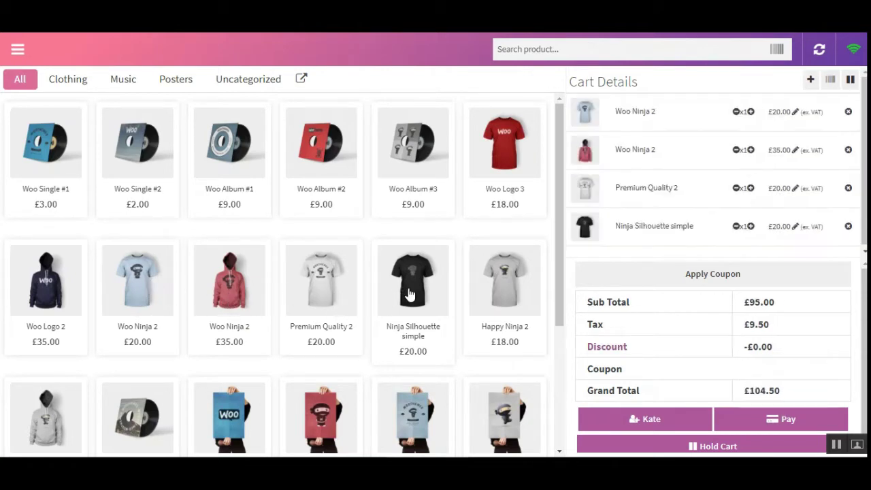
- Open the cart's customer selection and choose the customer for this order
scroll(658, 368, "down", 1)
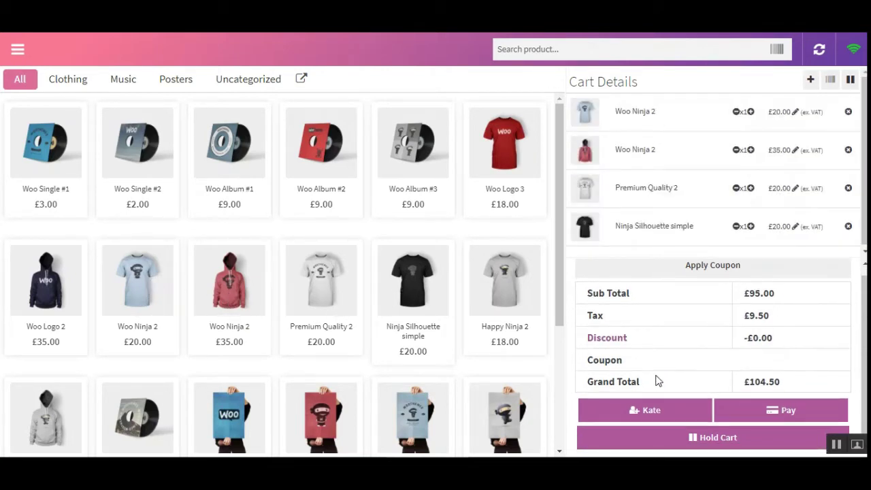
left_click(649, 412)
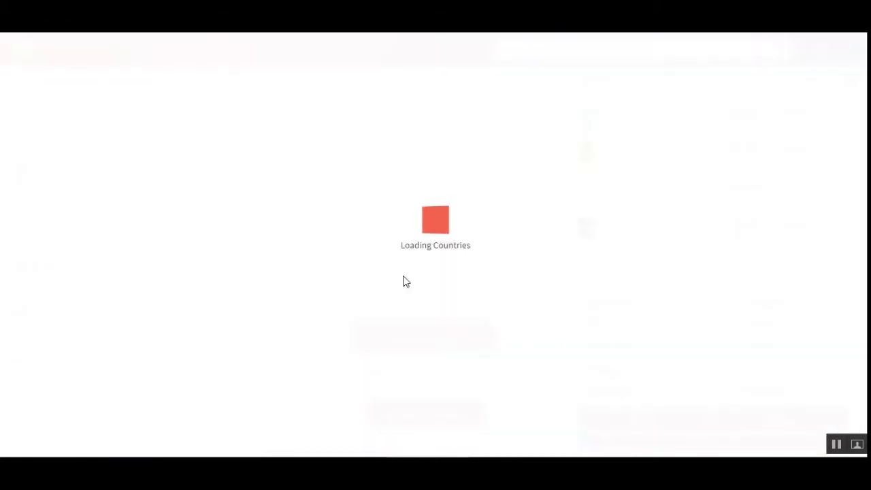
left_click(427, 340)
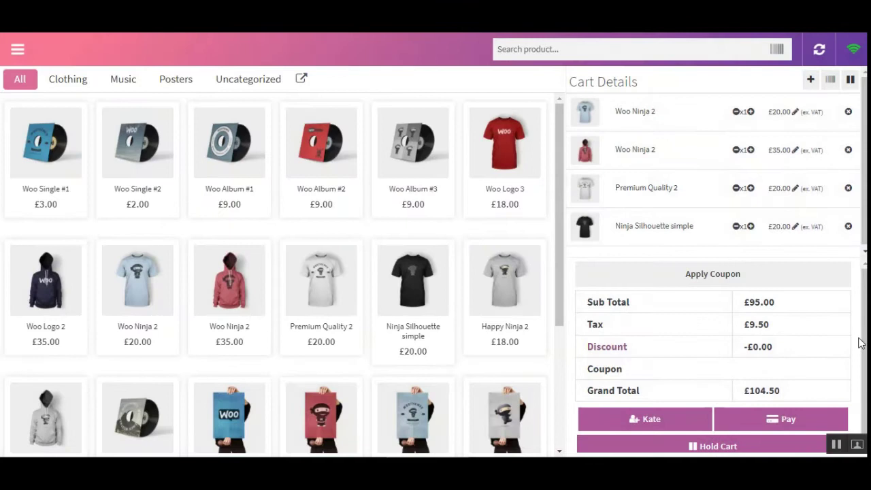
- Start the payment for the cart and enter £200 as the cash amount tendered
scroll(722, 356, "down", 1)
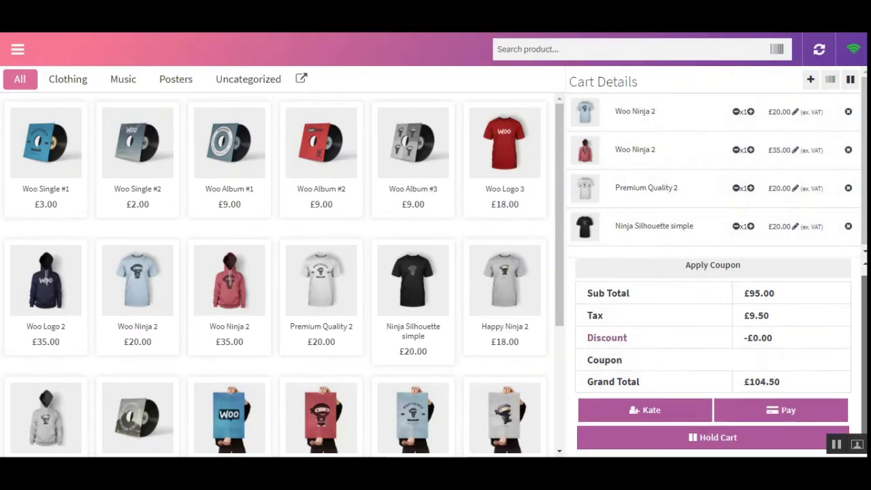
left_click(784, 415)
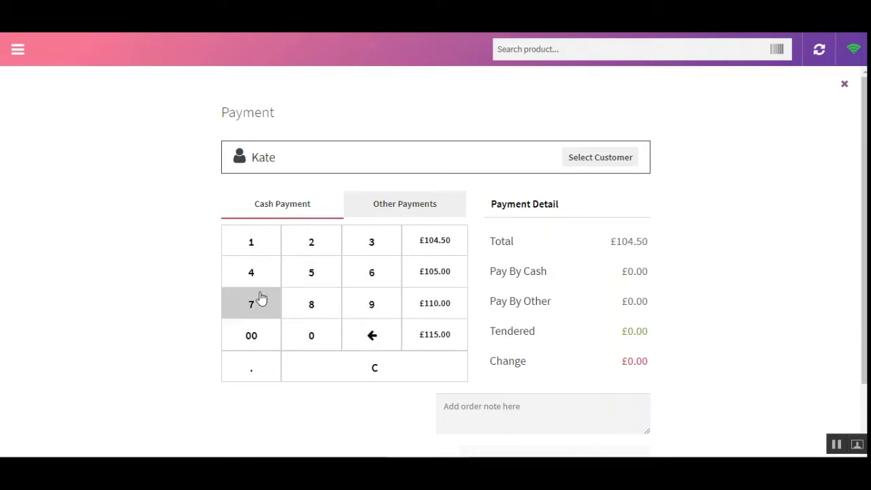
left_click(305, 253)
left_click(311, 336)
left_click(311, 337)
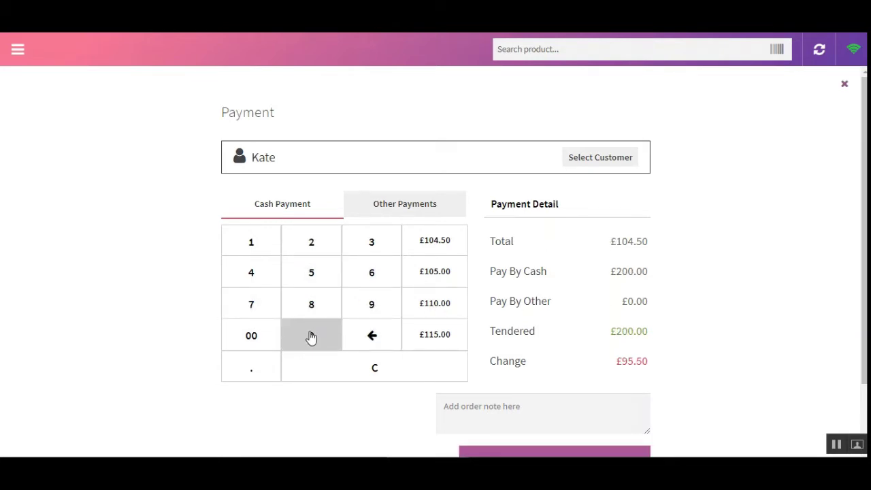
- Confirm the cash payment and generate the invoice to place the order
scroll(579, 344, "down", 2)
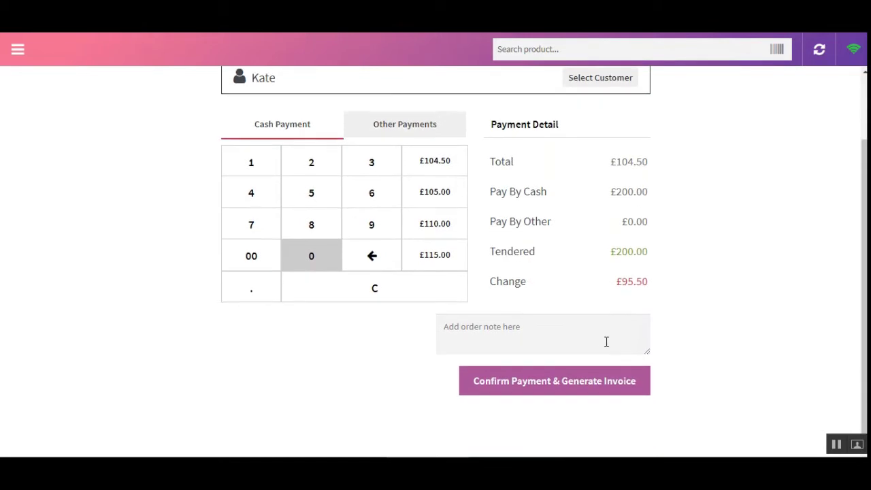
left_click(536, 385)
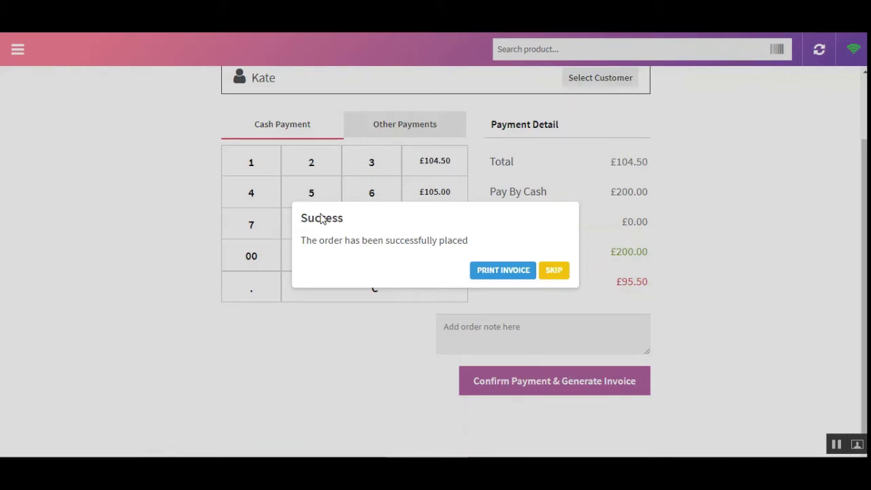
left_click_drag(332, 240, 465, 240)
left_click(478, 244)
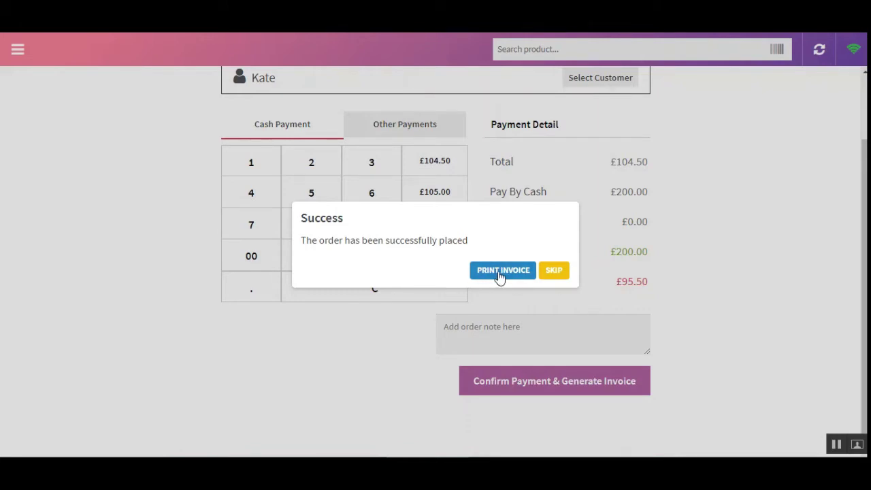
- Open the invoice's print preview, examine the cash and change amounts, and close it without printing
left_click(501, 271)
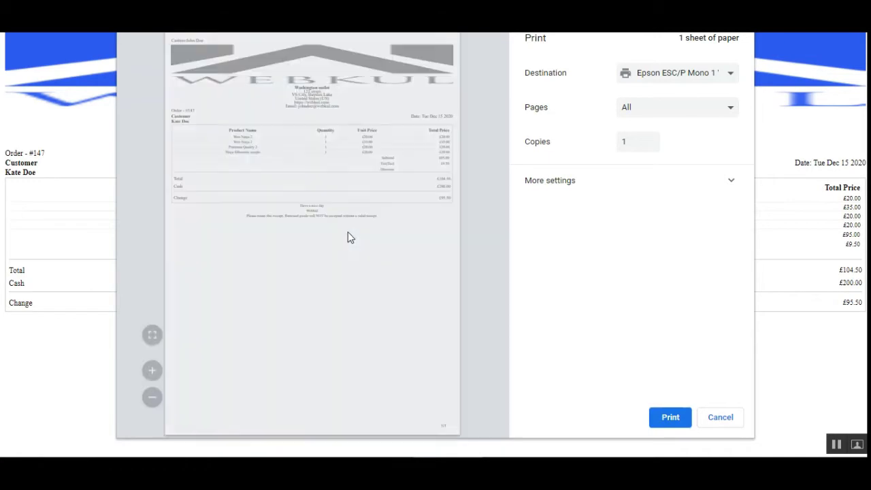
scroll(348, 235, "up", 3)
scroll(347, 238, "down", 3)
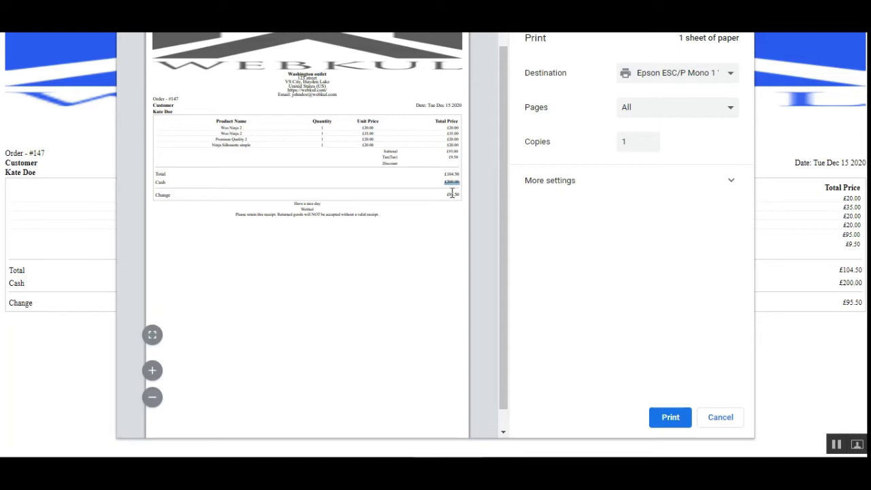
scroll(446, 196, "up", 4)
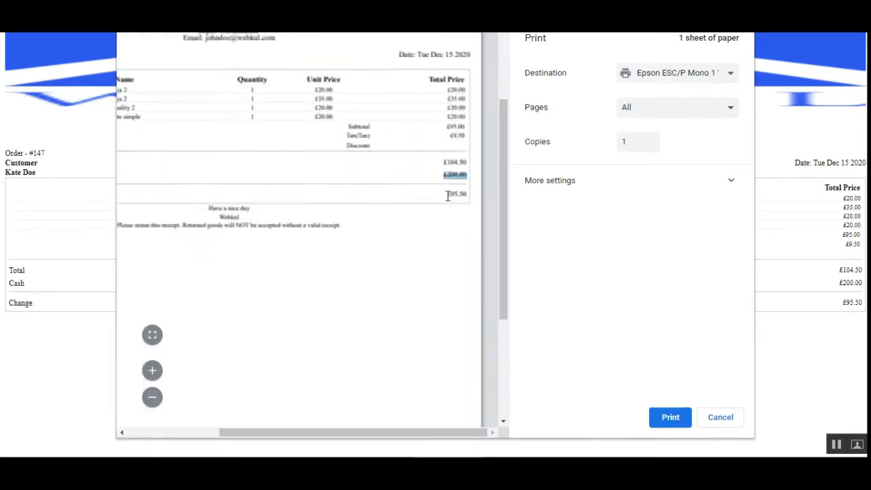
scroll(447, 197, "down", 2)
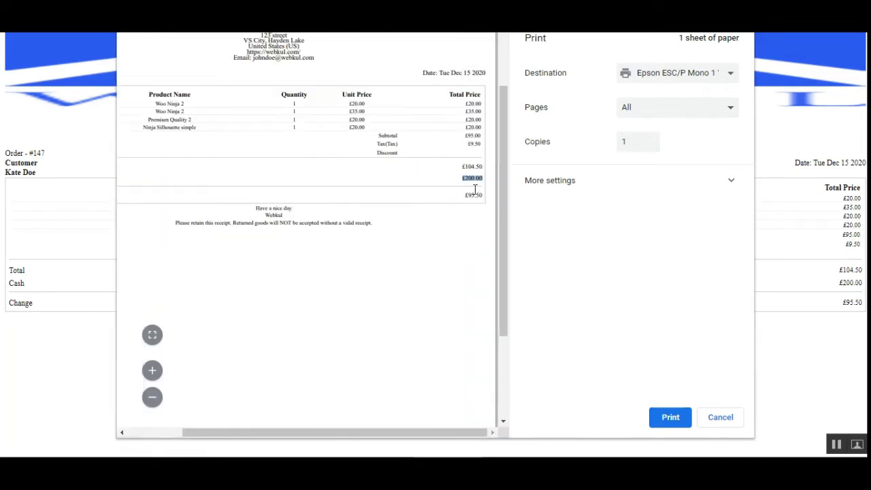
left_click_drag(467, 198, 485, 198)
left_click(476, 215)
left_click(725, 421)
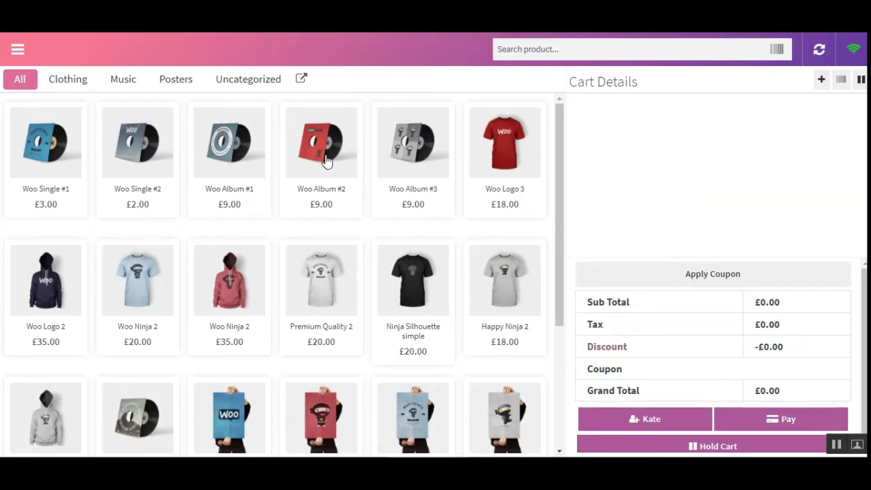
- Open the sale history of orders and review the newest order's details and product summary
left_click(16, 49)
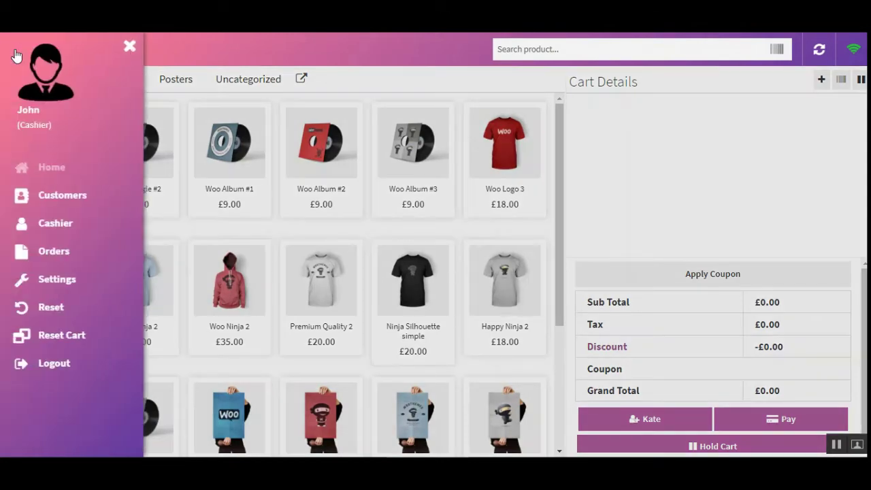
left_click(54, 252)
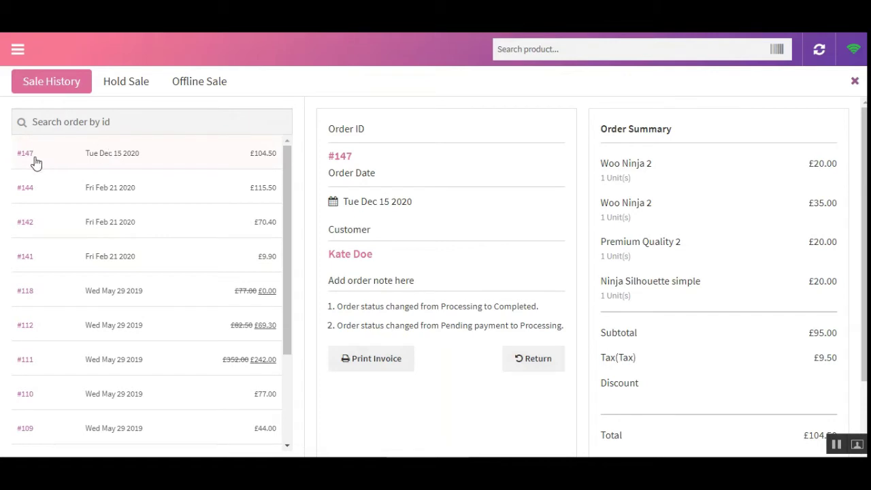
left_click_drag(342, 133, 691, 255)
left_click_drag(615, 166, 719, 298)
left_click(722, 300)
scroll(620, 277, "down", 2)
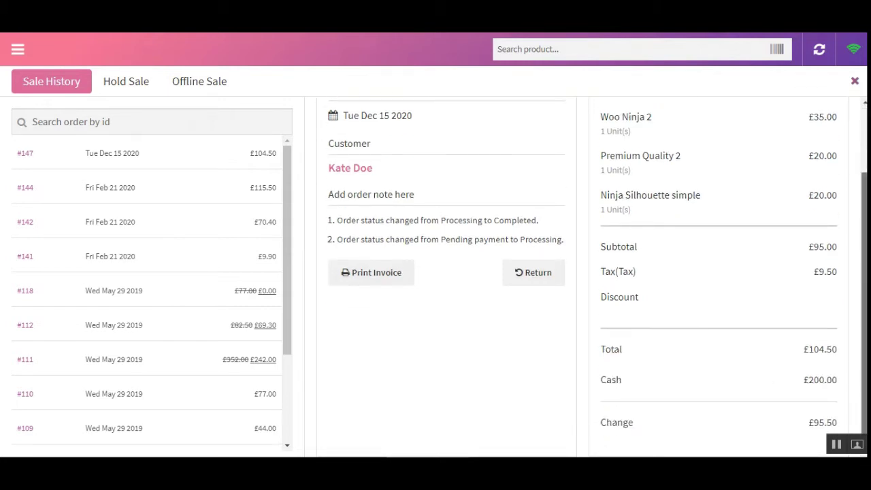
- Check the total, cash paid and change in the newest order's summary
left_click_drag(843, 356, 804, 360)
left_click(833, 361)
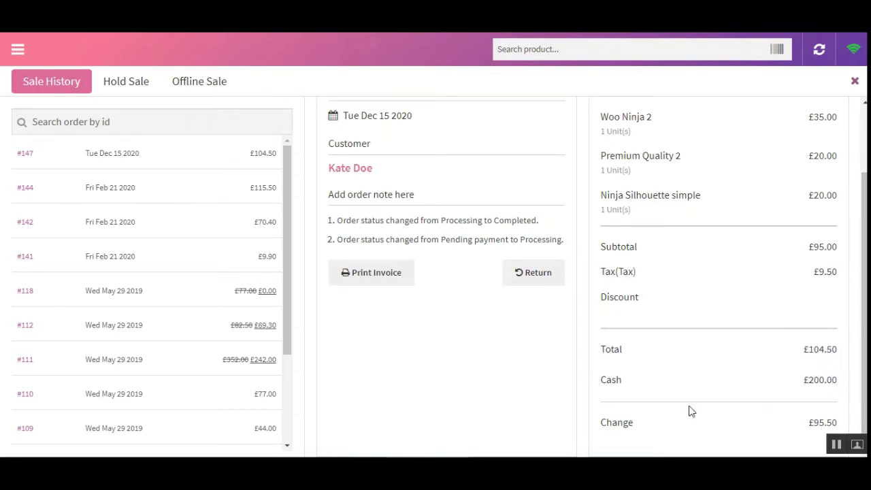
left_click_drag(806, 383, 835, 381)
left_click_drag(808, 423, 838, 422)
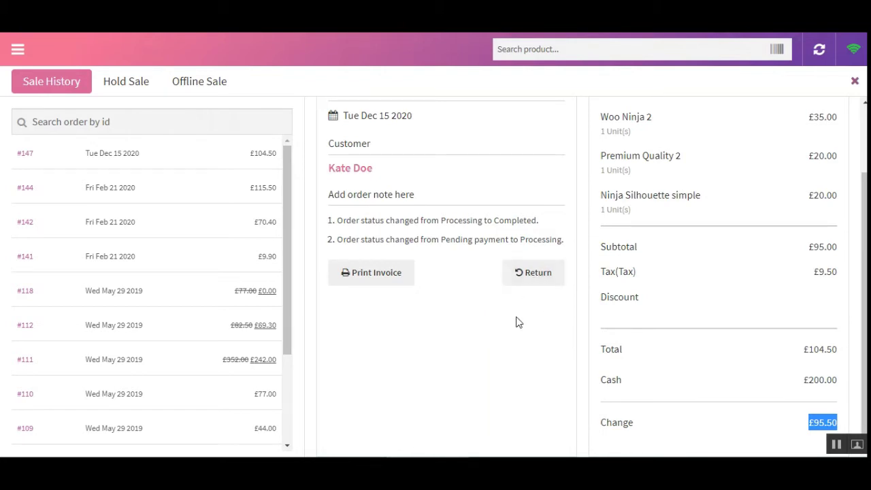
- Start a return for the newest order and select all four of its products
left_click(538, 280)
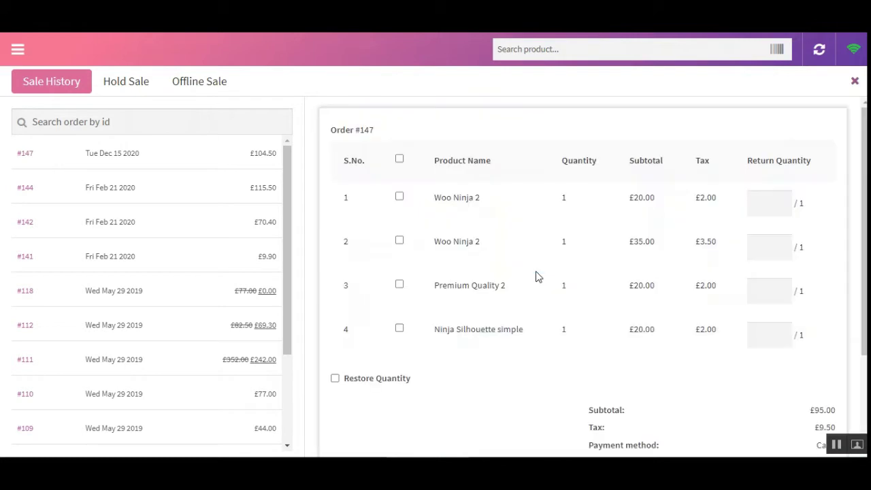
left_click_drag(345, 132, 379, 134)
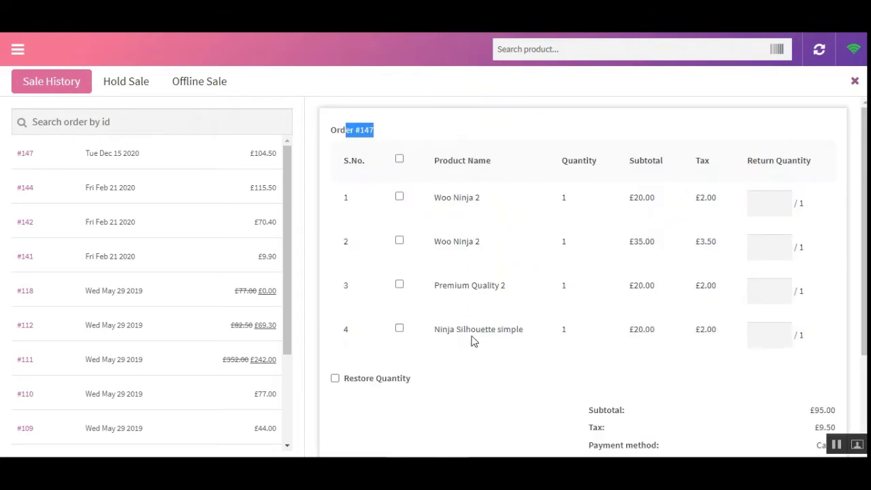
scroll(408, 286, "down", 1)
scroll(408, 286, "up", 1)
left_click(480, 393)
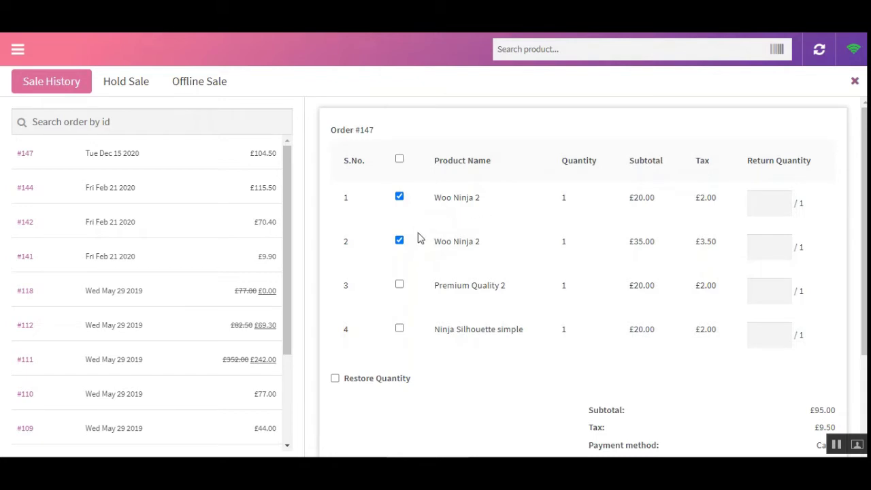
left_click(400, 159)
left_click(400, 159)
left_click(399, 158)
- Set the return quantity to 1 for each of the four products
left_click(782, 201)
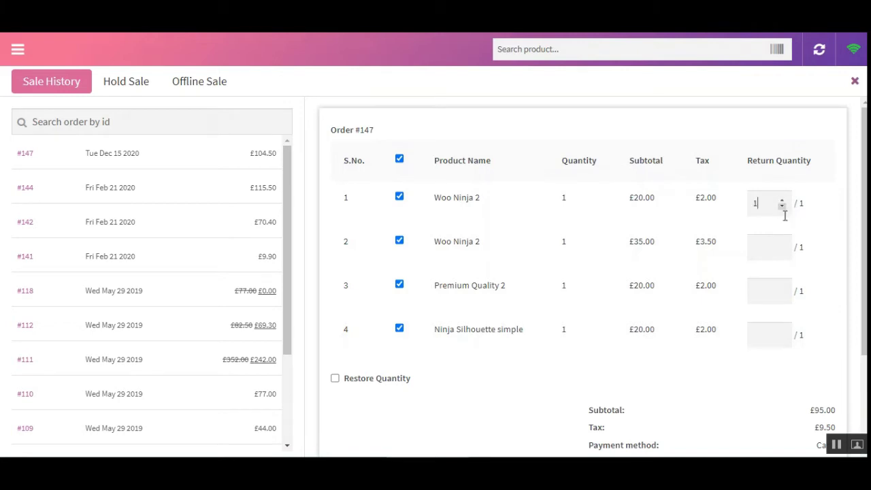
left_click(782, 243)
left_click(782, 288)
left_click_drag(577, 164, 587, 165)
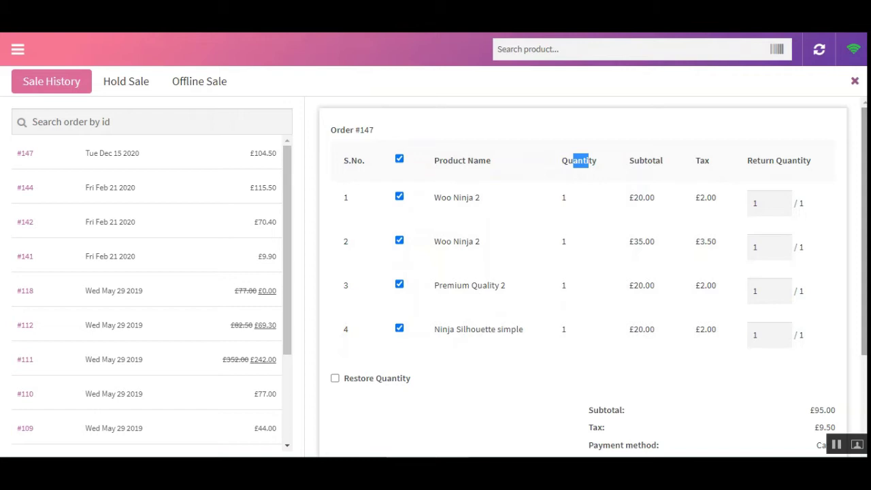
- Enable Restore Quantity for the returned products
scroll(461, 350, "down", 2)
scroll(393, 396, "down", 1)
scroll(394, 396, "up", 2)
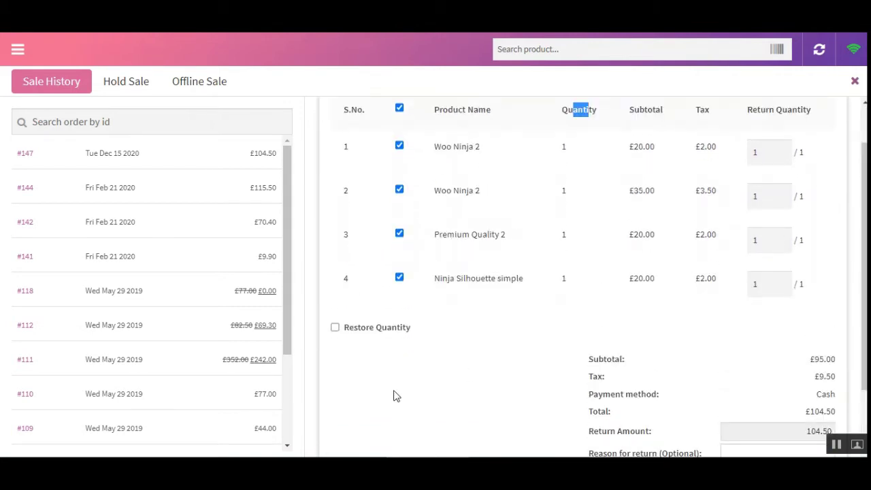
scroll(453, 320, "up", 1)
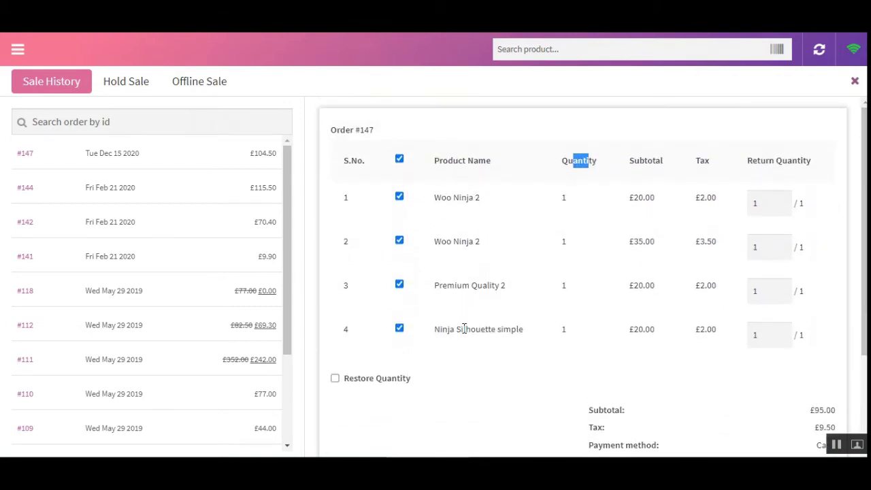
left_click(335, 380)
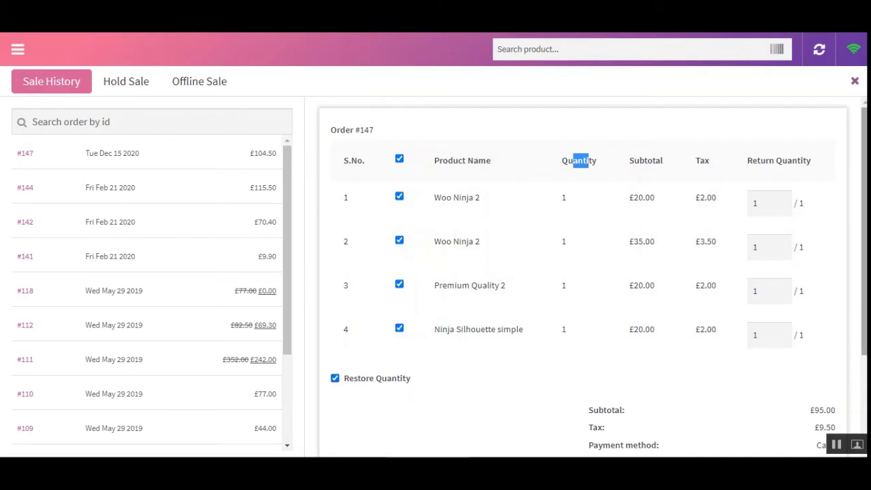
- Review the return quantities and return amount, and submit the return for the order
scroll(515, 227, "down", 3)
scroll(516, 226, "up", 3)
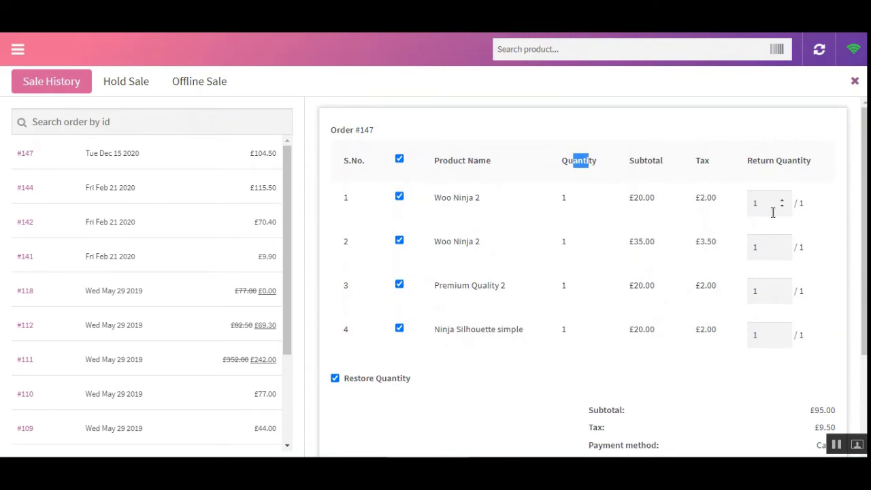
scroll(851, 347, "down", 3)
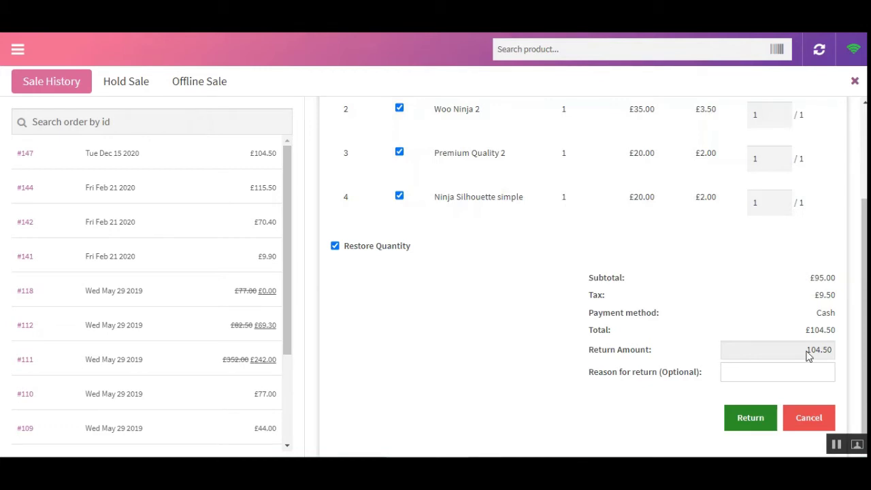
left_click_drag(809, 357, 831, 350)
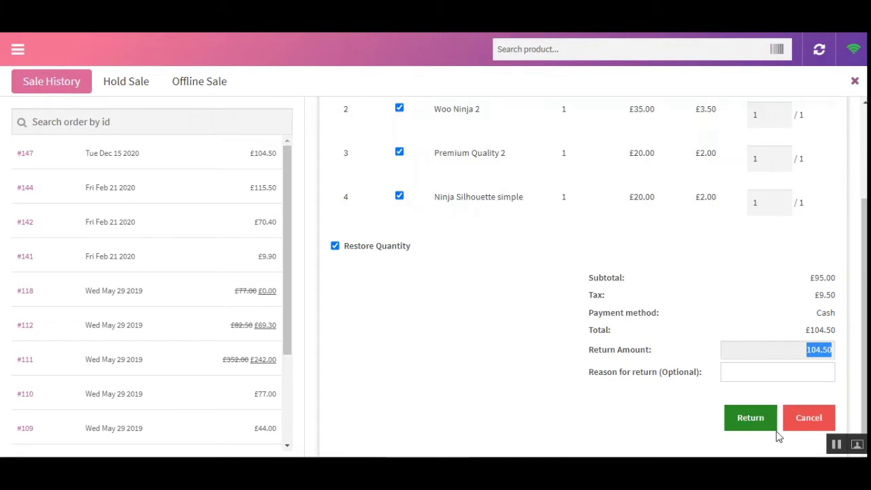
left_click(755, 421)
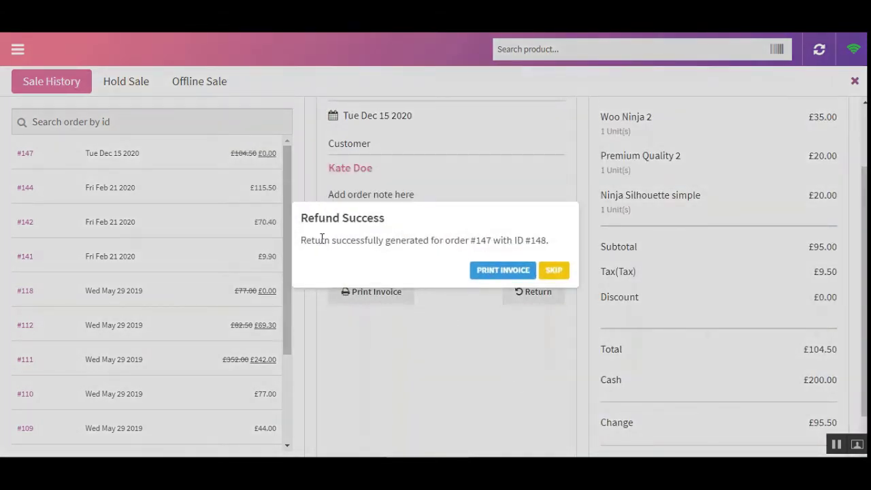
left_click_drag(322, 245, 490, 244)
left_click_drag(512, 244, 551, 240)
left_click(553, 245)
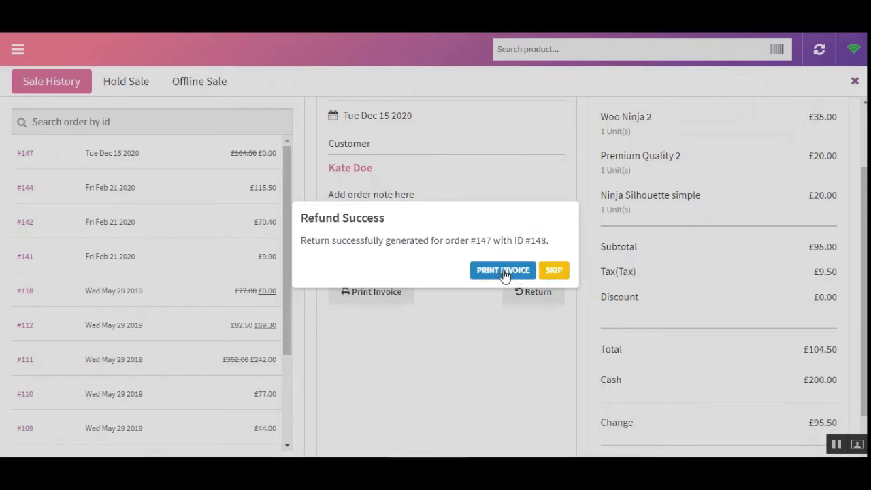
- Open the refund invoice's print preview, examine its refund ID, customer, product quantities and prices, and close it without printing
left_click(501, 273)
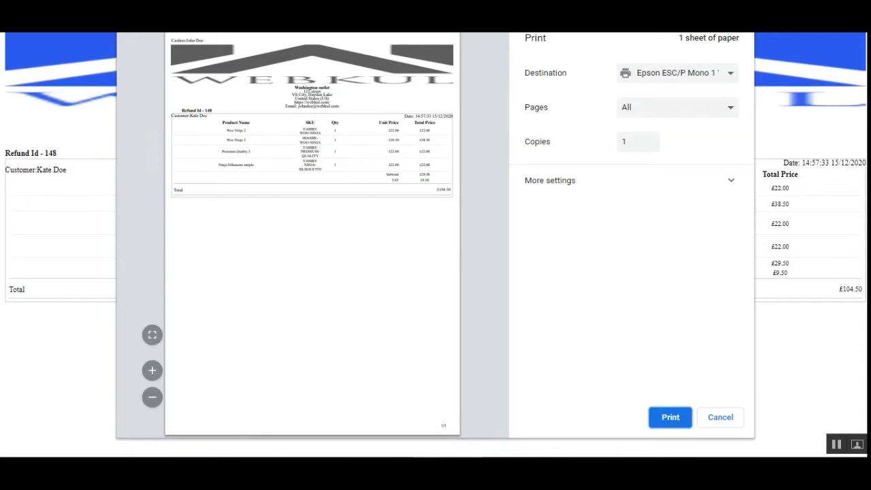
scroll(275, 166, "up", 2, "ctrl")
scroll(252, 162, "up", 2, "ctrl")
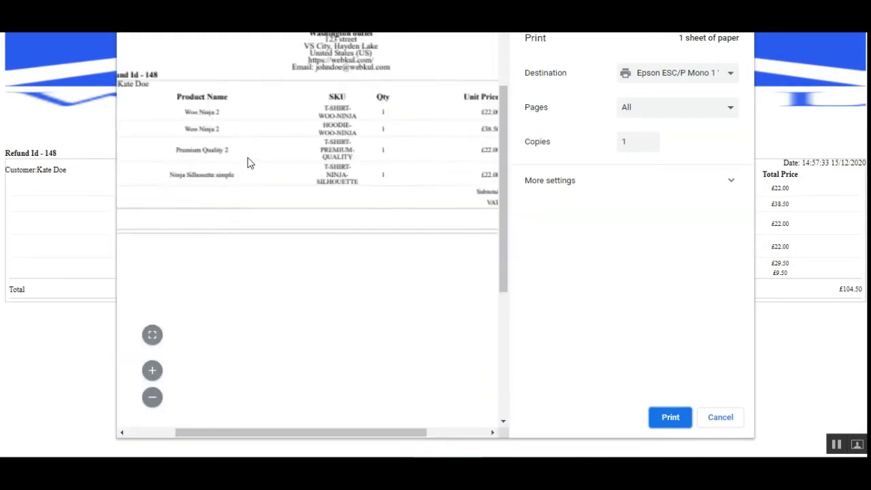
left_click_drag(275, 432, 171, 417)
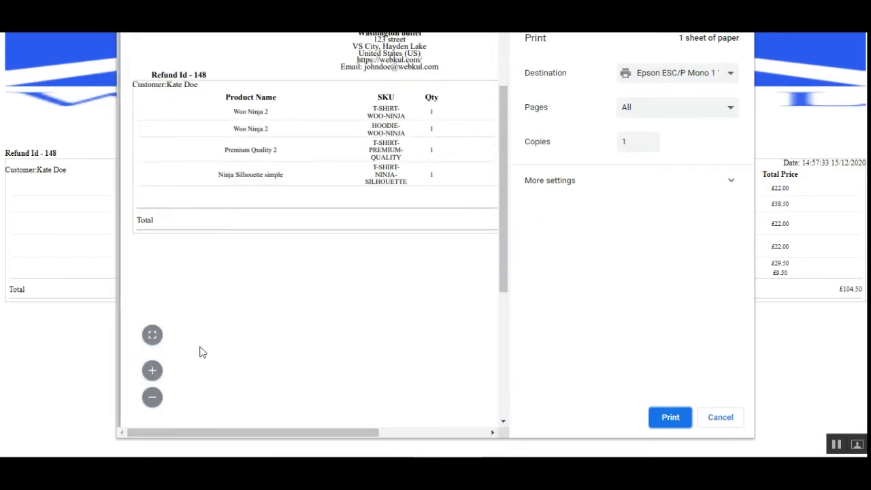
scroll(175, 189, "up", 3)
left_click_drag(151, 189, 236, 194)
left_click(219, 194)
left_click(237, 201)
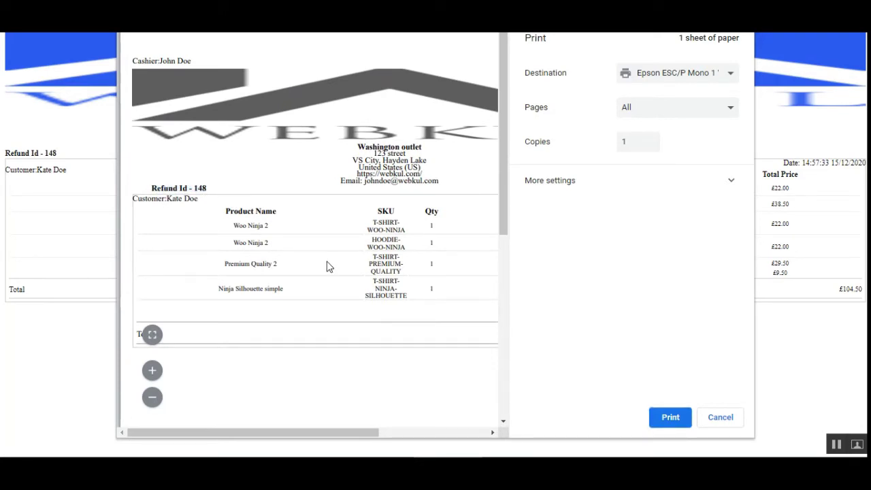
left_click_drag(290, 433, 358, 388)
left_click(723, 419)
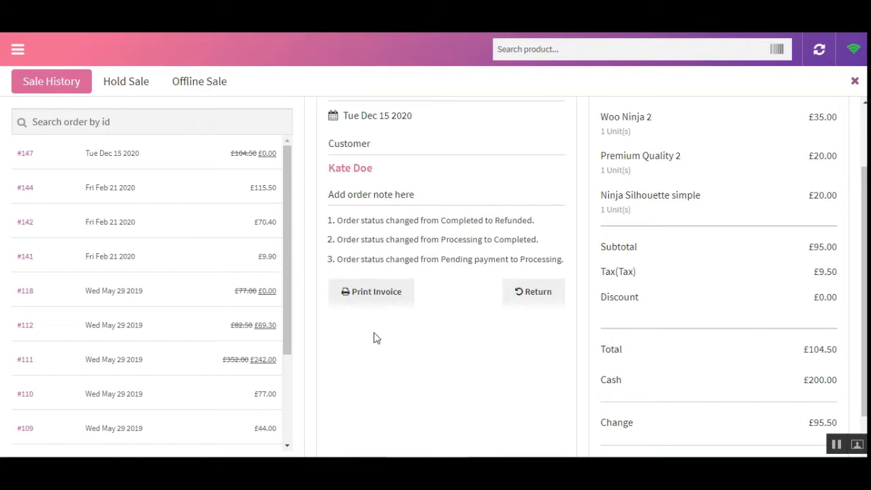
- Preview the returned order's own invoice, check its order number and refunded amount, and close it without printing
scroll(863, 252, "down", 1)
scroll(484, 320, "up", 3)
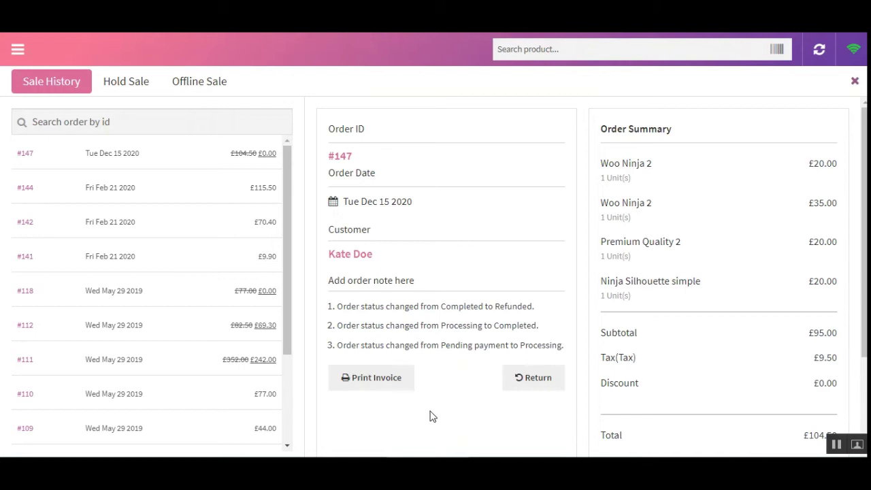
left_click(377, 381)
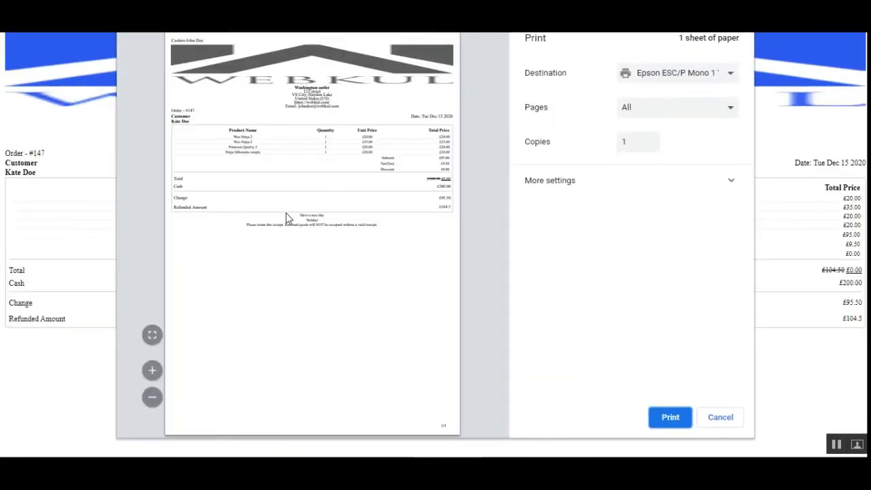
left_click_drag(174, 111, 196, 111)
left_click(211, 114)
left_click(721, 417)
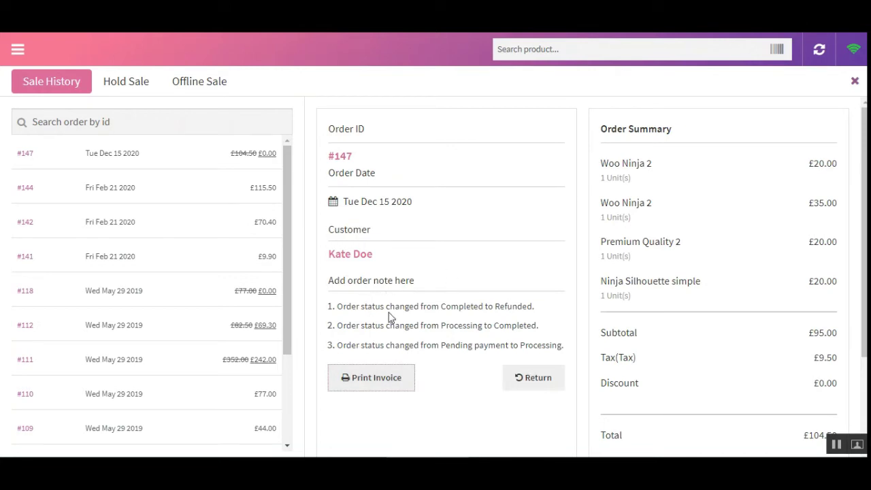
- Examine the status change notes of the returned order, from the pending payment entry up to the refund entry
left_click_drag(441, 346, 534, 346)
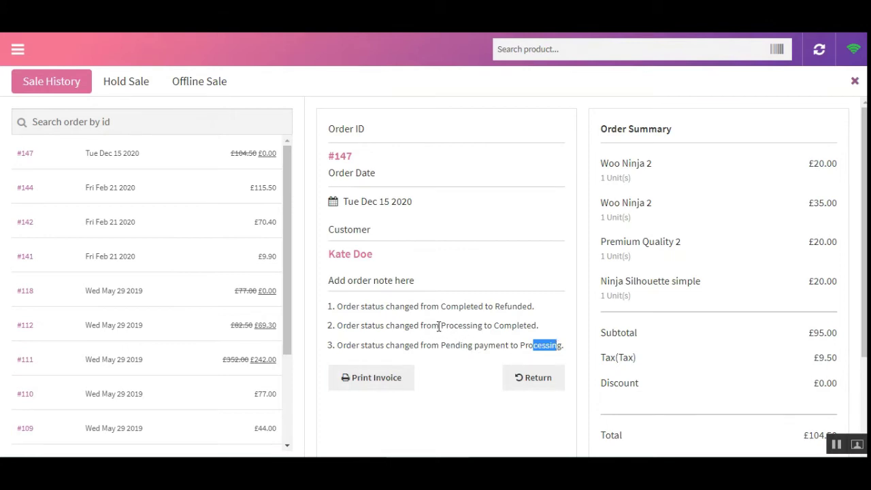
left_click_drag(439, 326, 538, 325)
left_click(550, 331)
left_click_drag(349, 307, 542, 310)
left_click(454, 323)
left_click(543, 313)
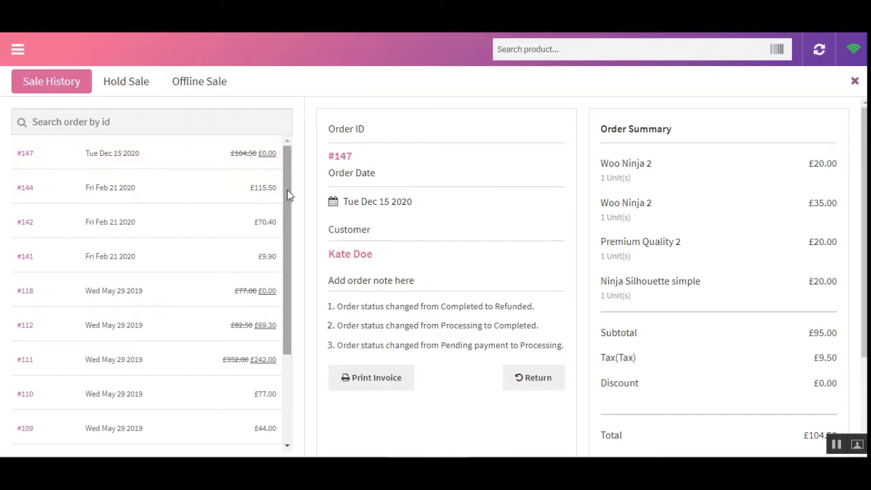
left_click_drag(286, 161, 286, 143)
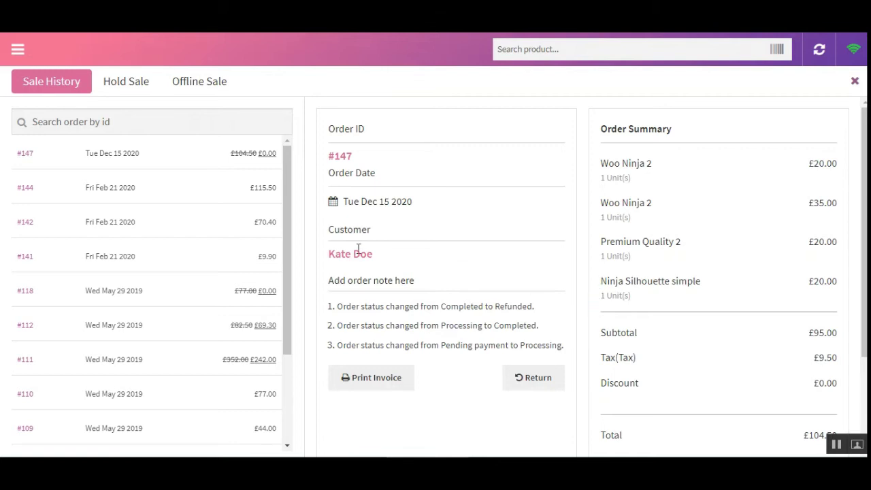
scroll(541, 168, "down", 3)
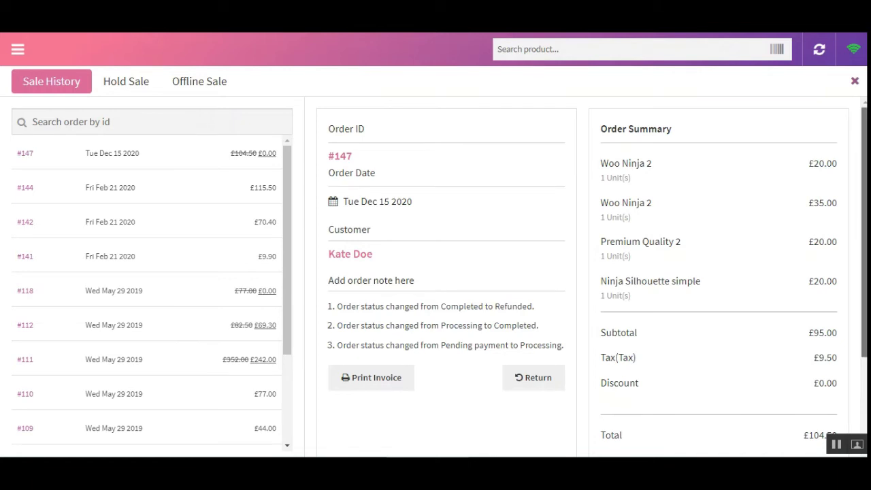
scroll(542, 168, "up", 3)
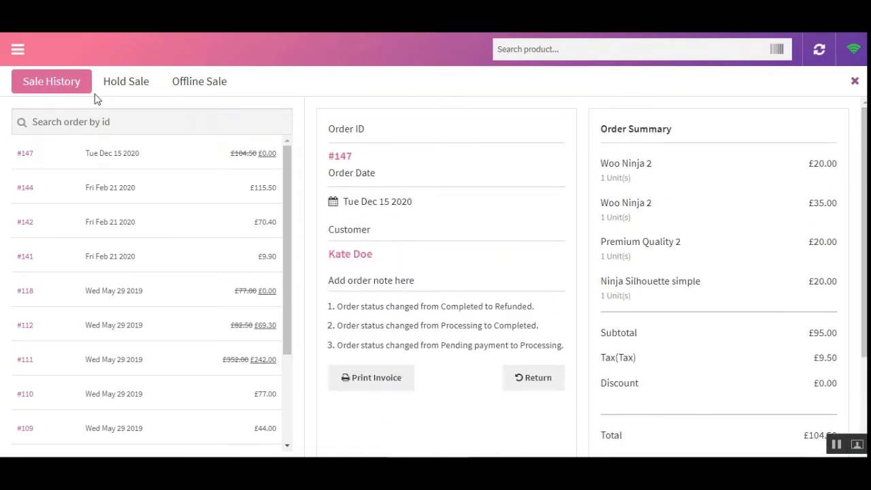
left_click(18, 50)
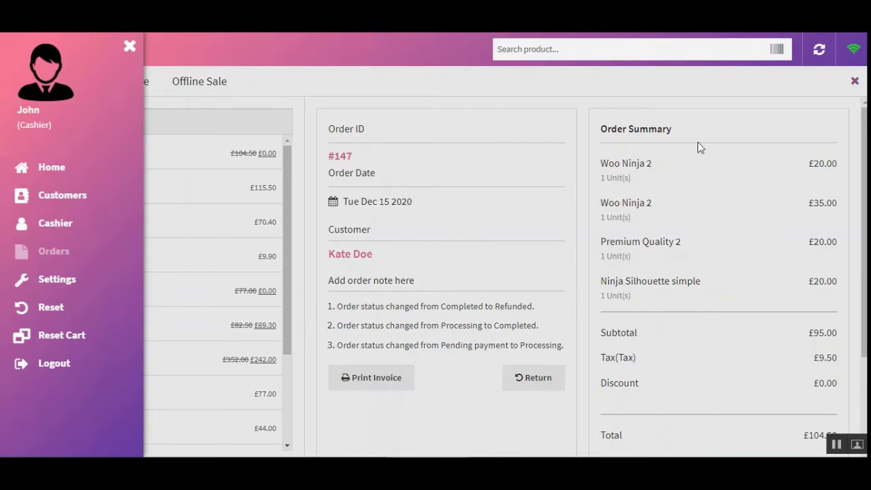
left_click(690, 92)
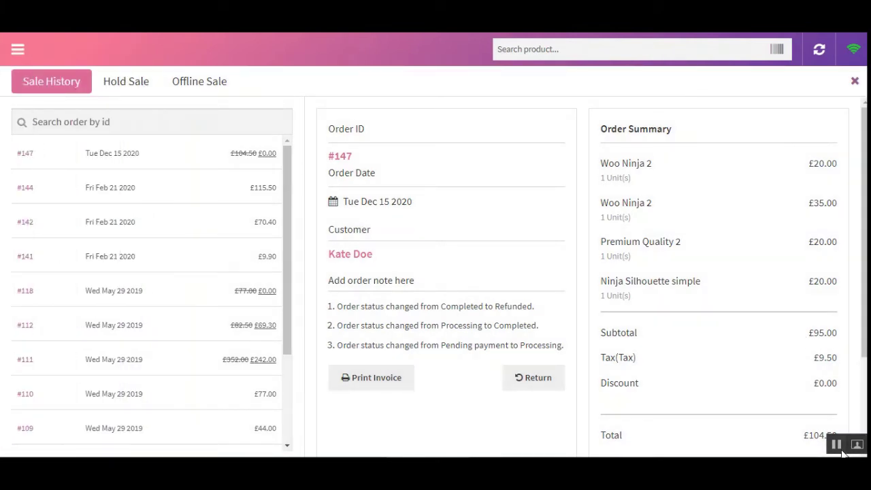
- Go to the home product list and add the Woo Ninja 2 T-shirt, Woo Ninja 2 hoodie, Premium Quality 2 and Ninja Silhouette simple to the cart
left_click(18, 51)
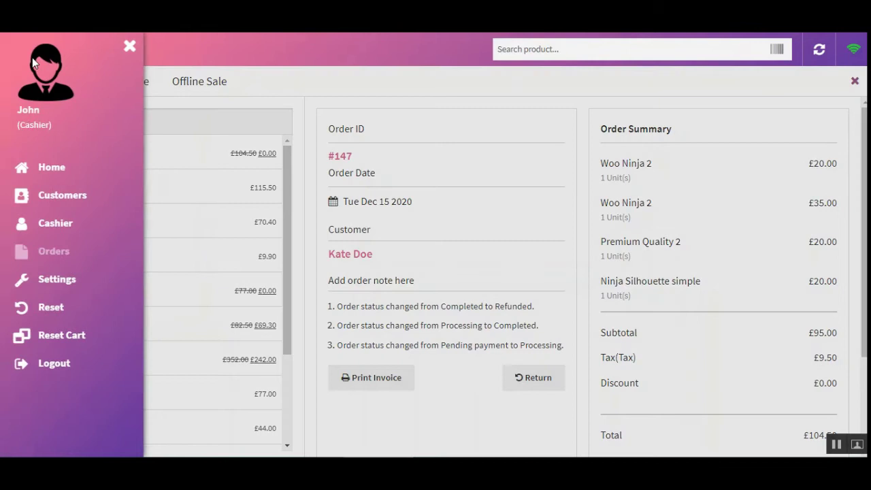
left_click(52, 169)
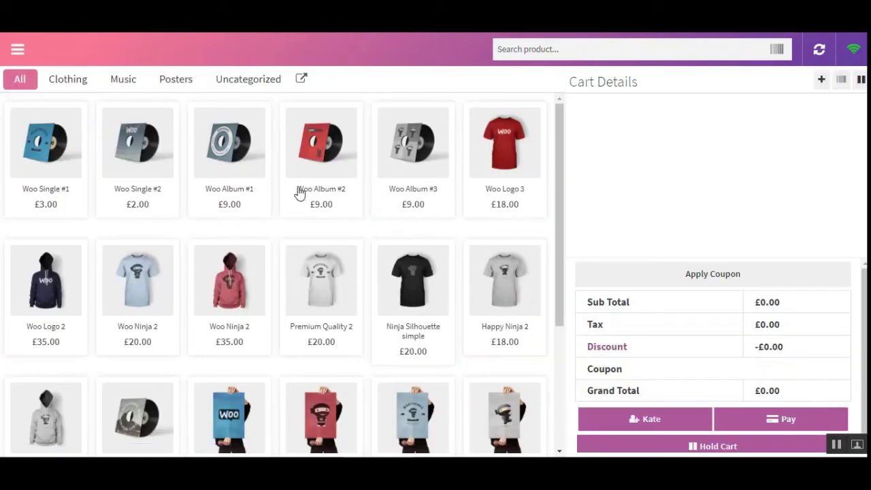
left_click(154, 284)
left_click(229, 284)
left_click(322, 283)
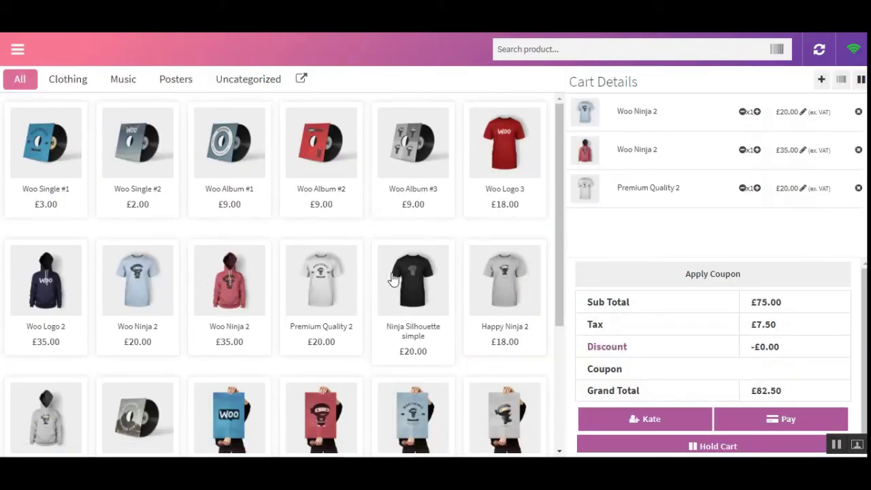
left_click(393, 279)
scroll(744, 371, "down", 1)
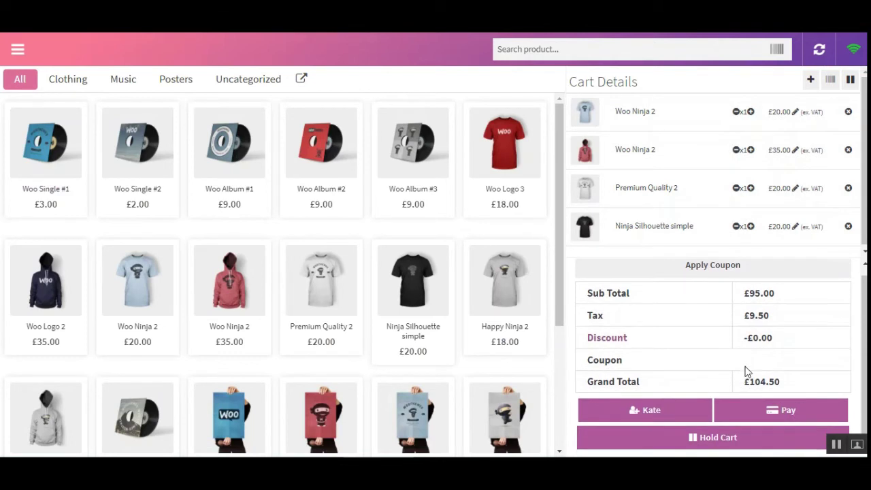
- Place the order with a £200 cash payment without printing its invoice, and open the sale history
left_click(781, 413)
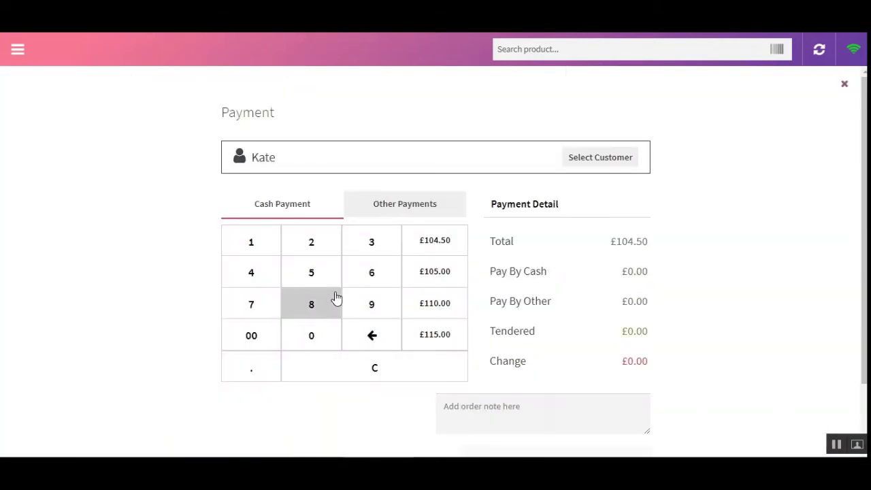
left_click(313, 244)
left_click(315, 333)
left_click(315, 333)
scroll(547, 360, "down", 2)
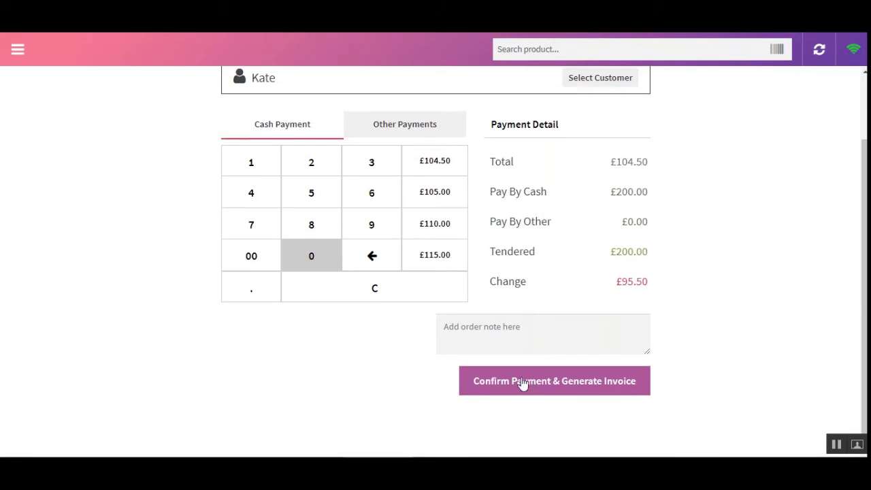
left_click(561, 384)
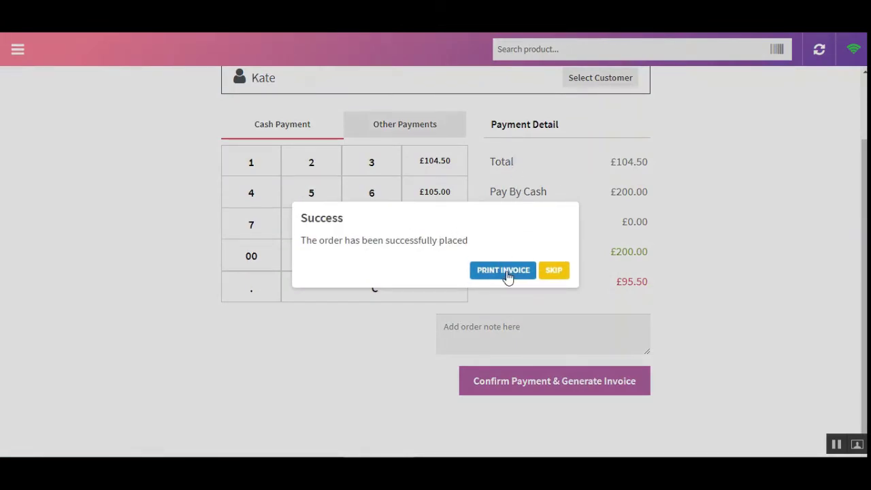
left_click(555, 271)
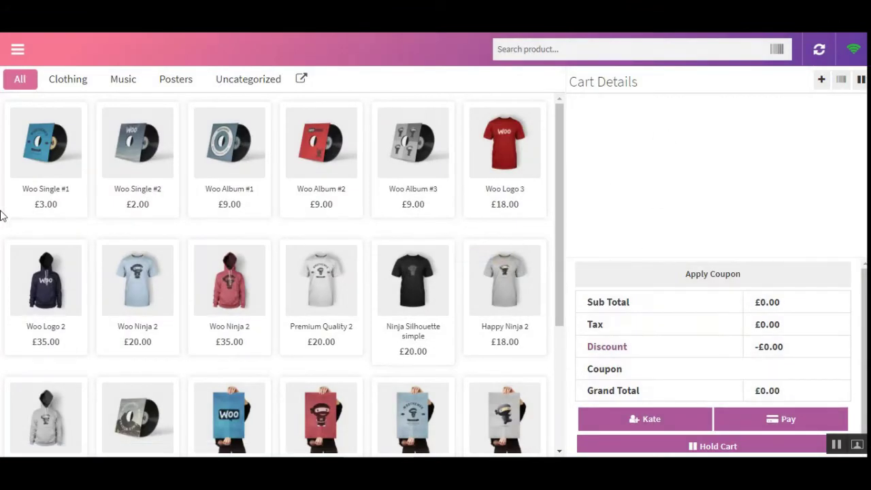
left_click(18, 49)
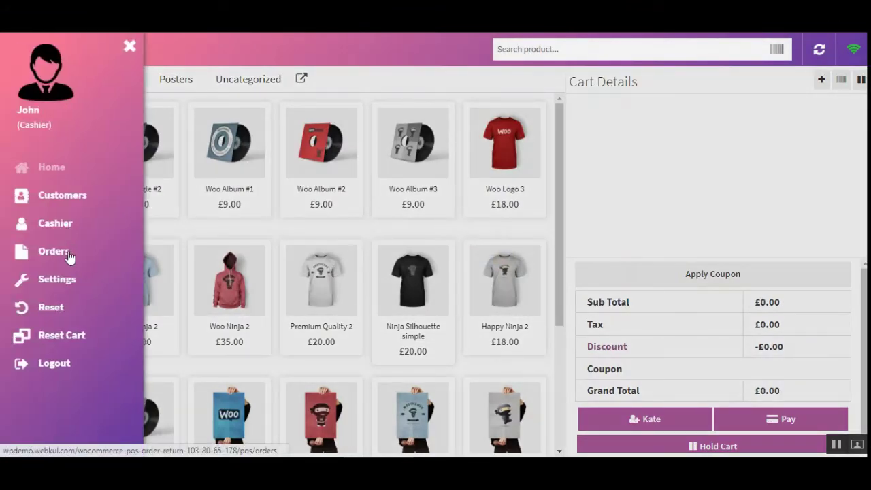
left_click(71, 253)
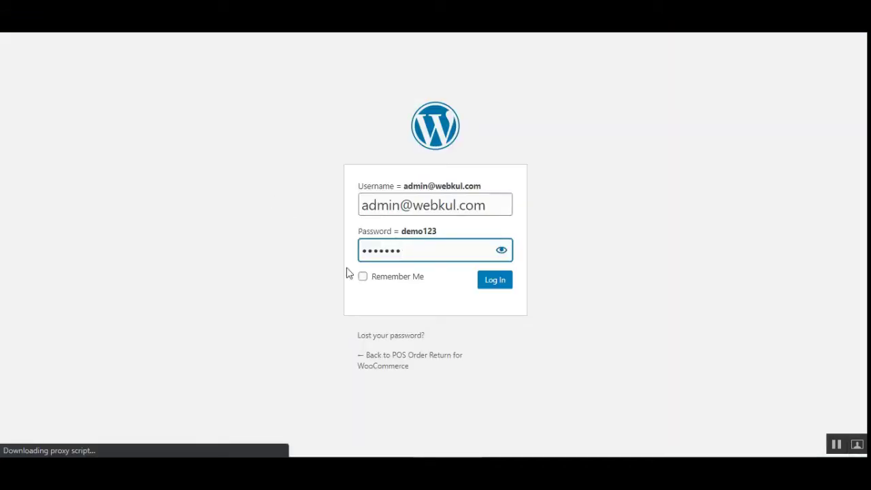
- Log in to the WordPress admin with the prefilled credentials and open the Point of Sale outlets
left_click(492, 284)
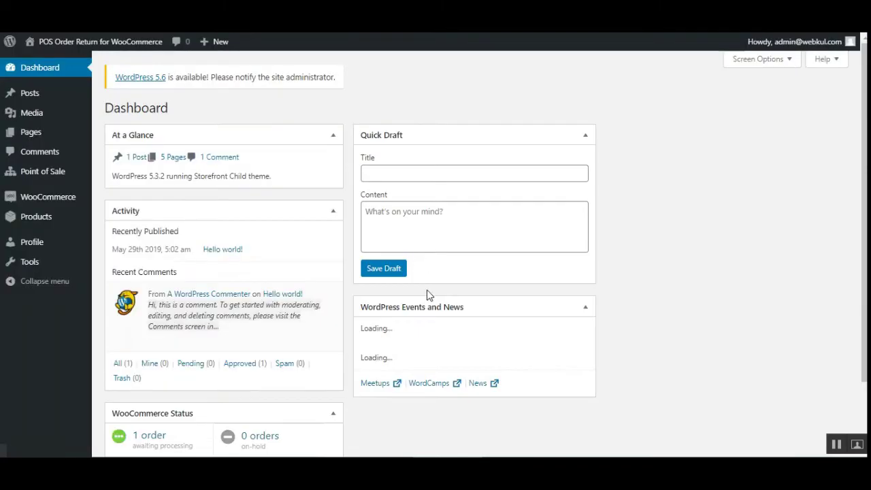
mouse_move(49, 181)
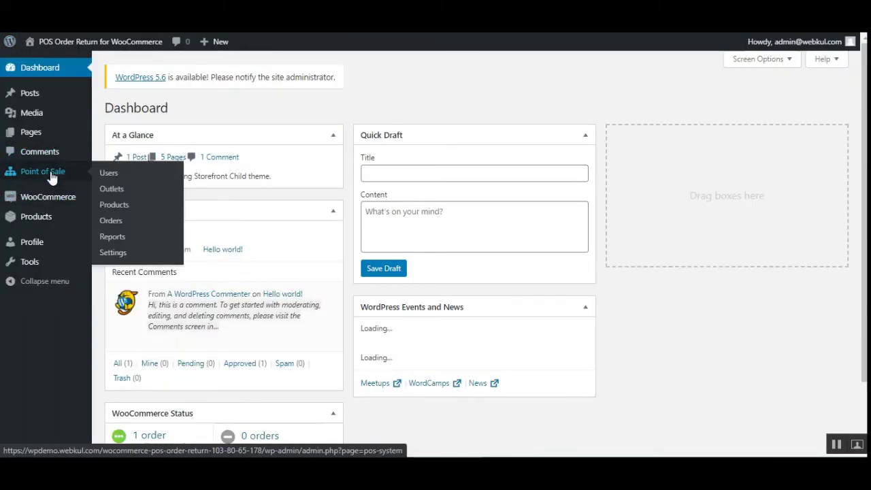
left_click(121, 193)
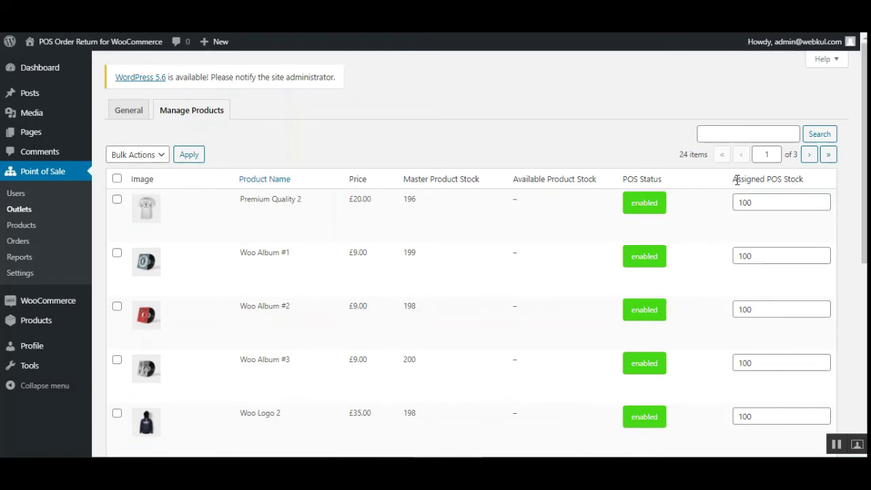
- Examine the Assigned POS Stock column in the outlet's Manage Products list
left_click_drag(736, 180, 810, 183)
left_click(828, 186)
left_click_drag(744, 181, 821, 181)
left_click(821, 181)
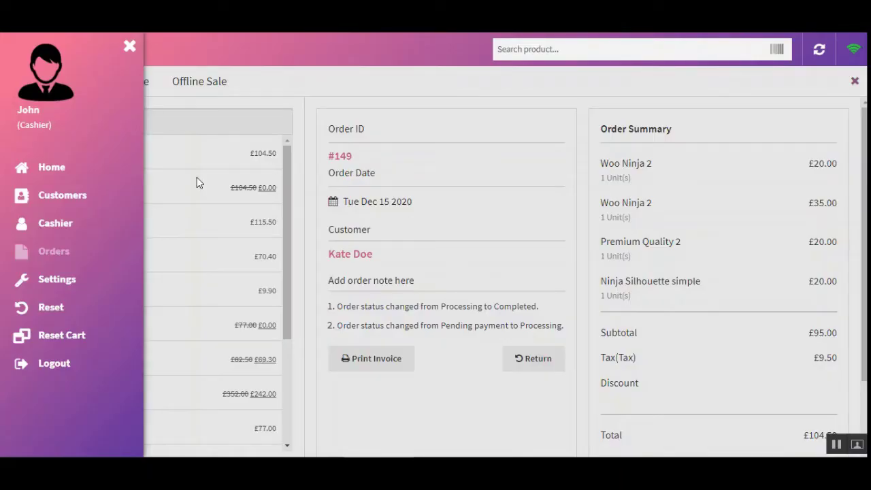
- Switch back to the point of sale, go to its home product list and add Premium Quality 2 to the cart
left_click(49, 170)
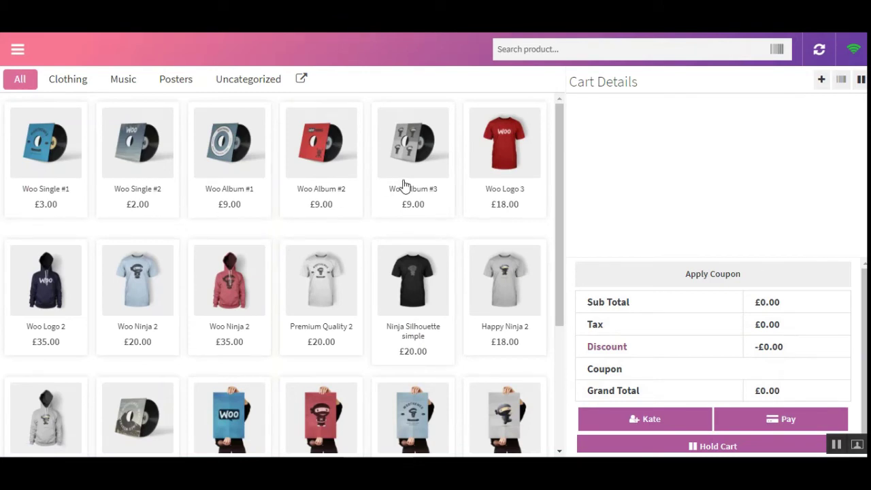
left_click(327, 287)
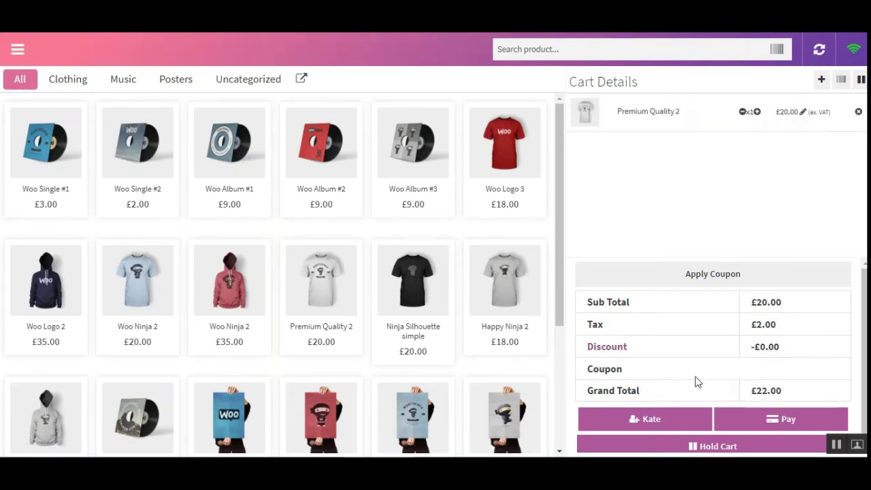
- Place the Premium Quality 2 order with a £50 cash payment and skip printing the invoice
left_click(783, 425)
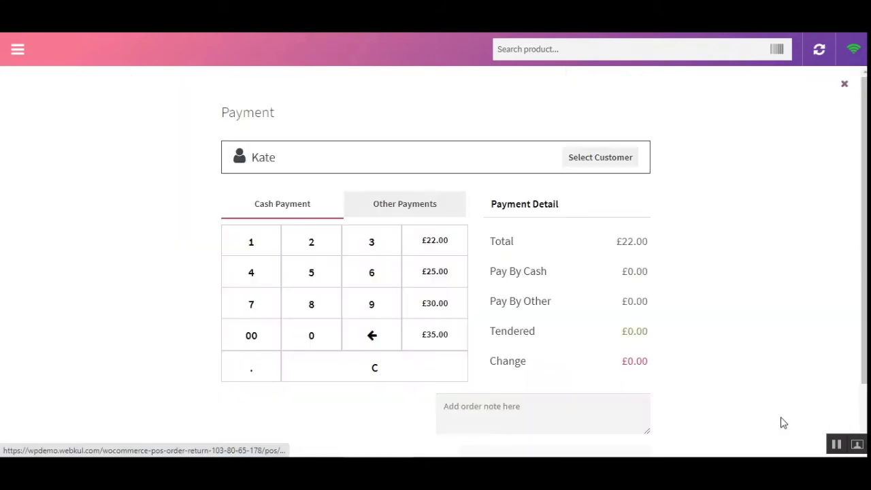
left_click(327, 274)
left_click(311, 334)
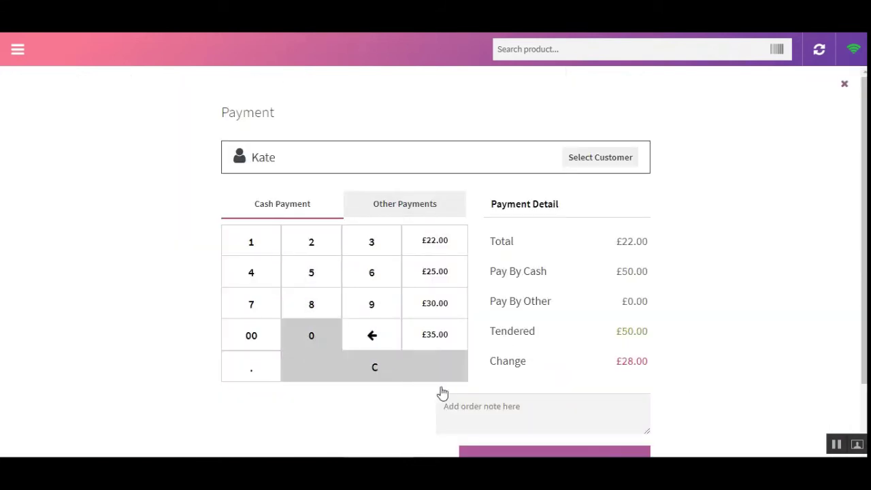
scroll(550, 418, "down", 2)
left_click(557, 381)
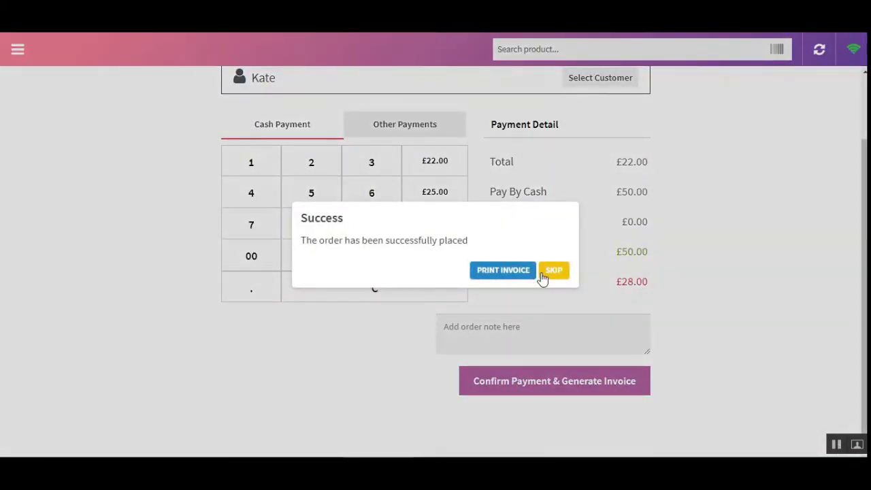
left_click(544, 275)
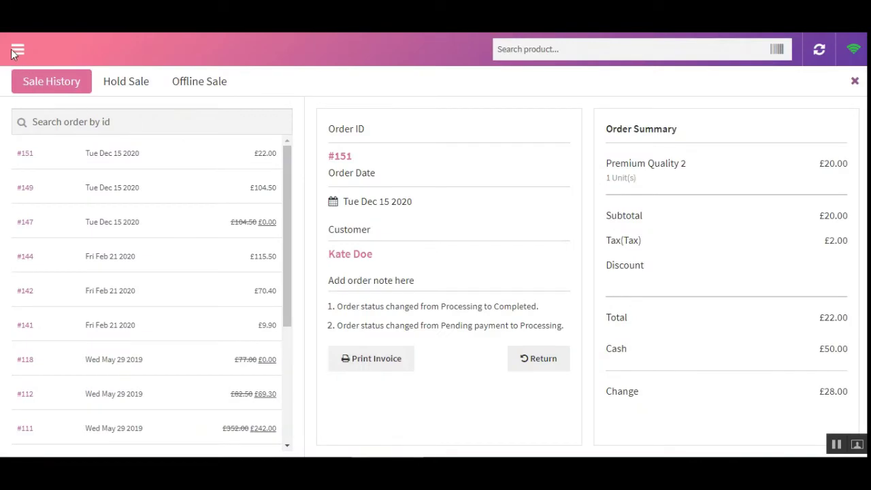
- Go back to the home product list and add Premium Quality 2 to the cart for another order
left_click(15, 50)
left_click(55, 173)
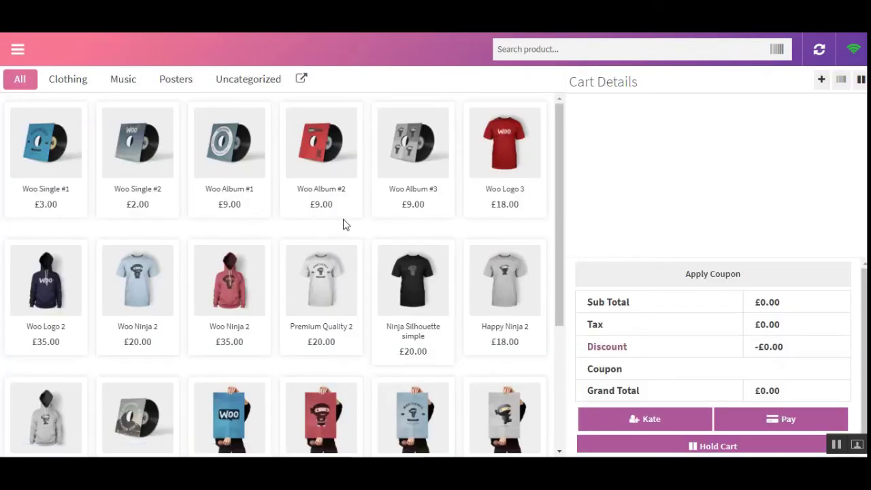
left_click(333, 302)
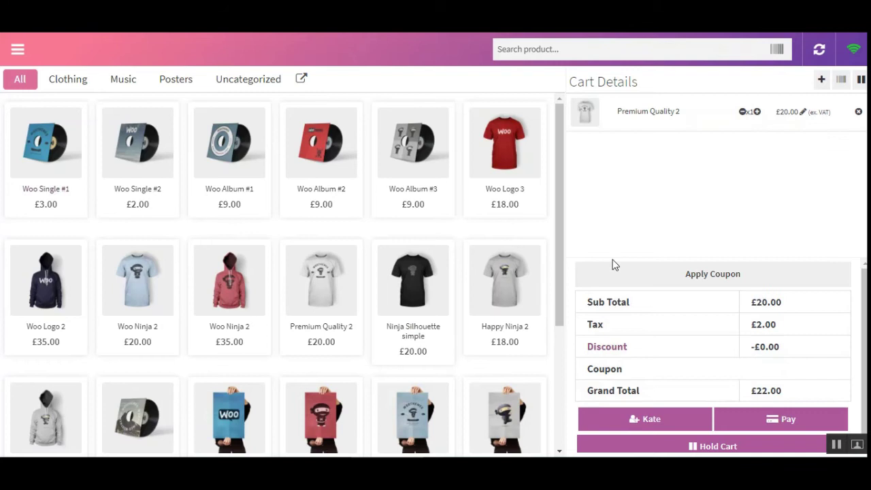
- Pay for the Premium Quality 2 cart with £50 in cash and confirm the payment to generate the invoice
left_click(776, 422)
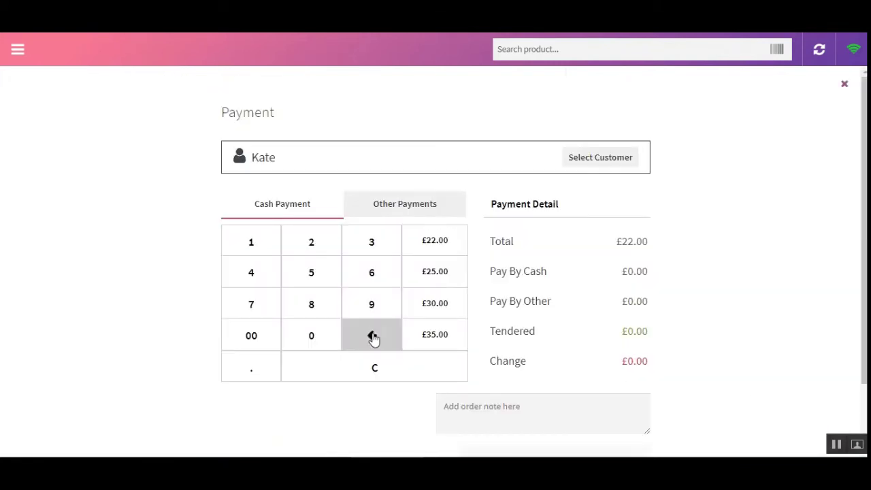
left_click(322, 281)
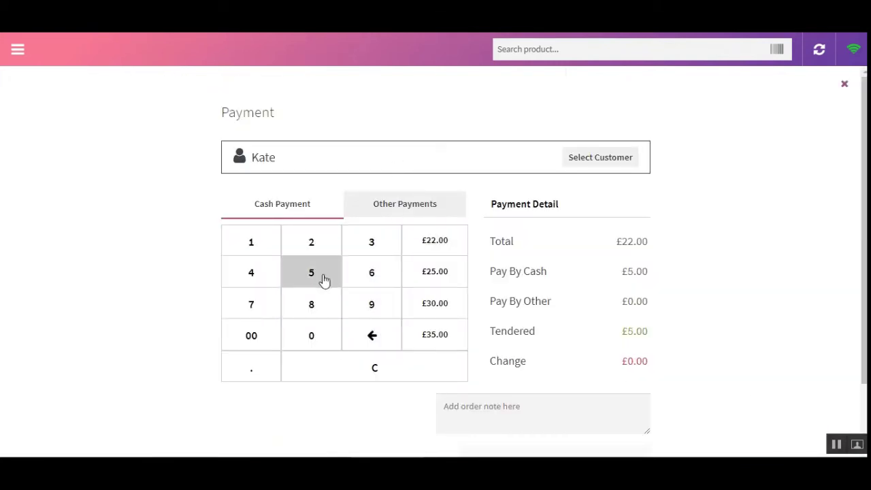
left_click(317, 339)
scroll(613, 354, "down", 1)
left_click(564, 392)
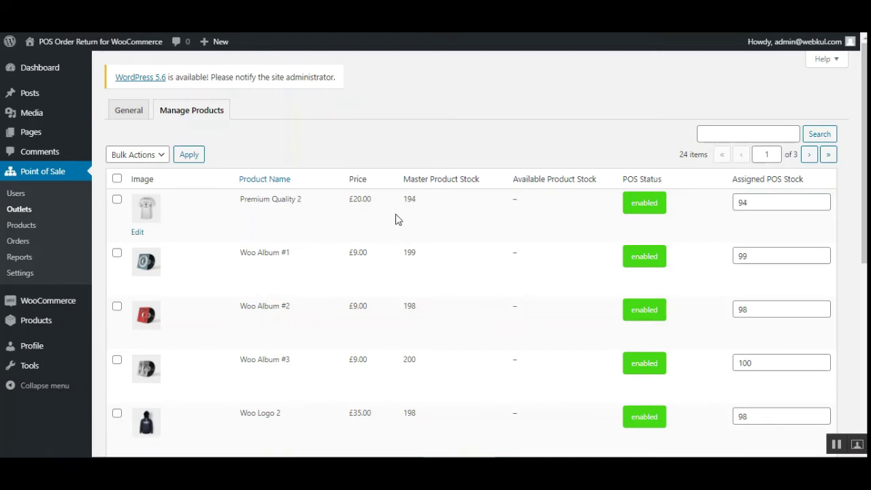
- Check the outlet's Assigned POS Stock column in the admin, and skip printing the new order's invoice in the point of sale
left_click_drag(747, 179, 787, 180)
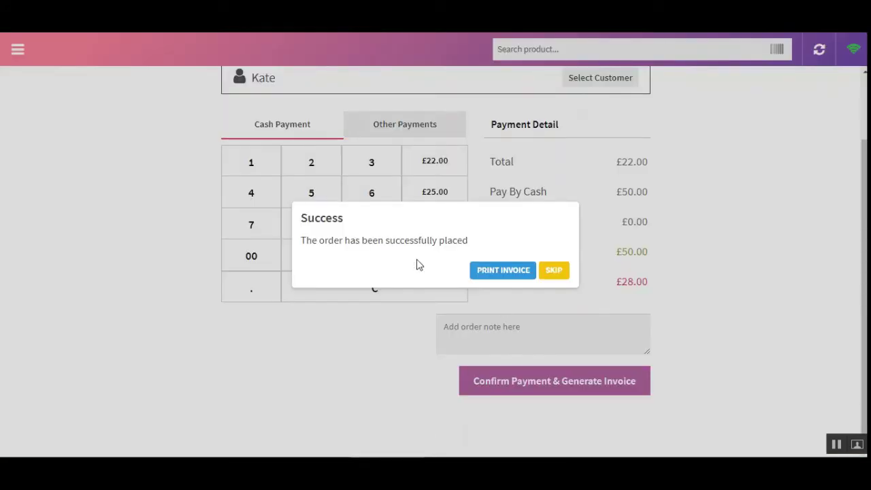
left_click(554, 278)
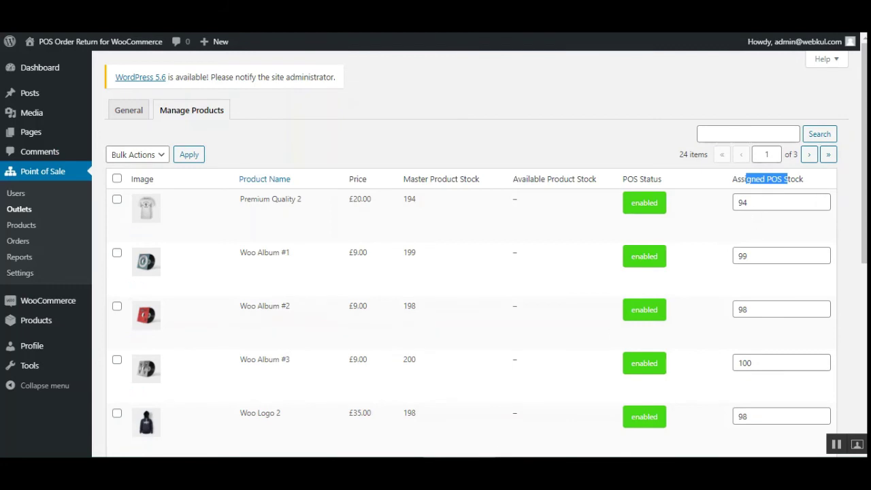
- Switch to the point of sale, open the sale history and start a return for the newest order
left_click(354, 419)
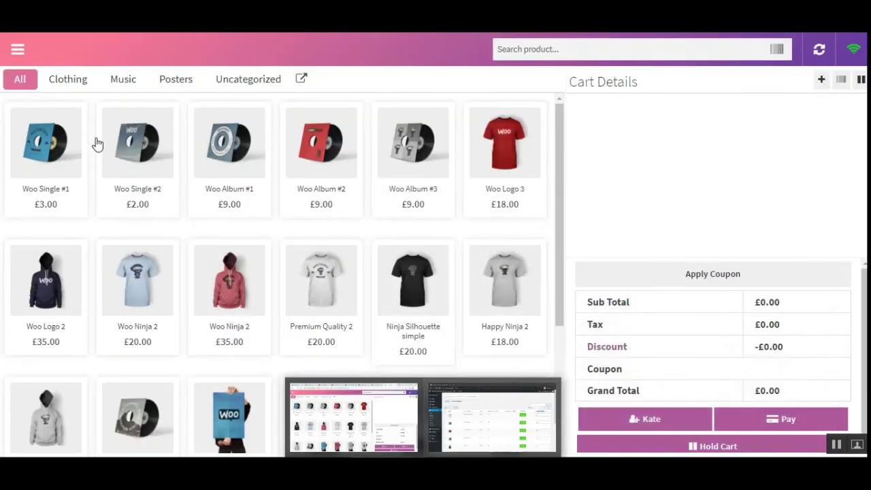
left_click(18, 51)
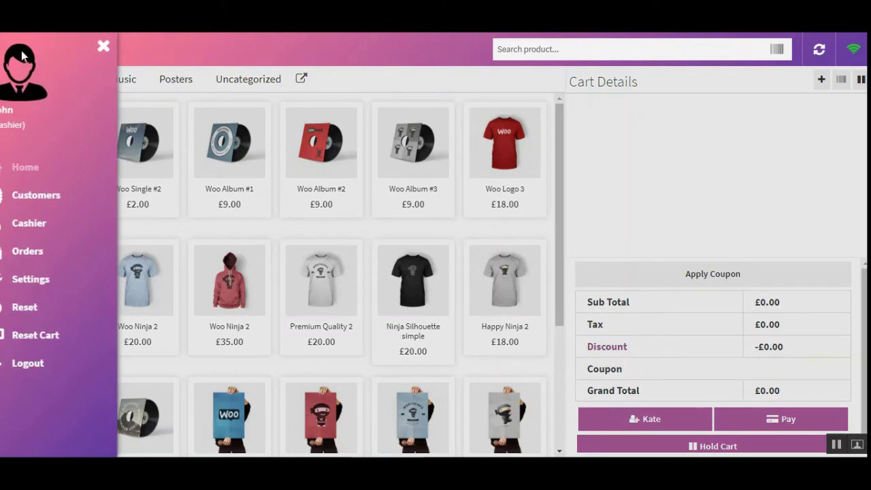
left_click(49, 252)
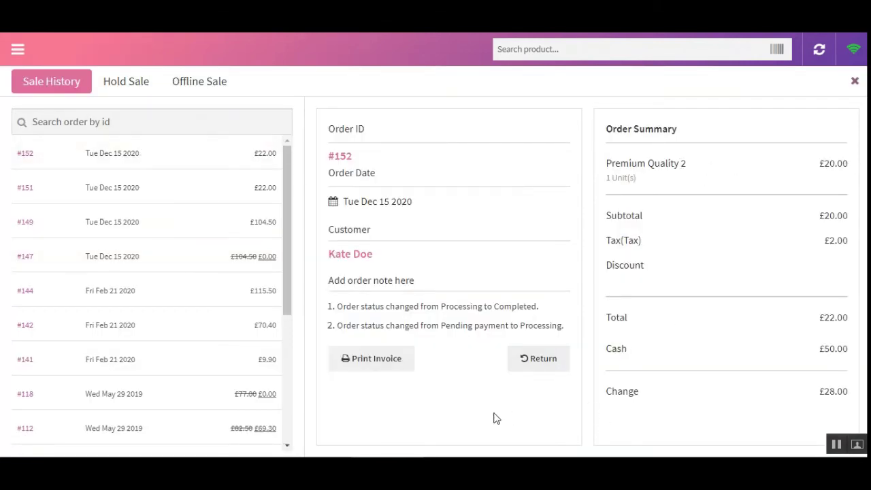
left_click(542, 362)
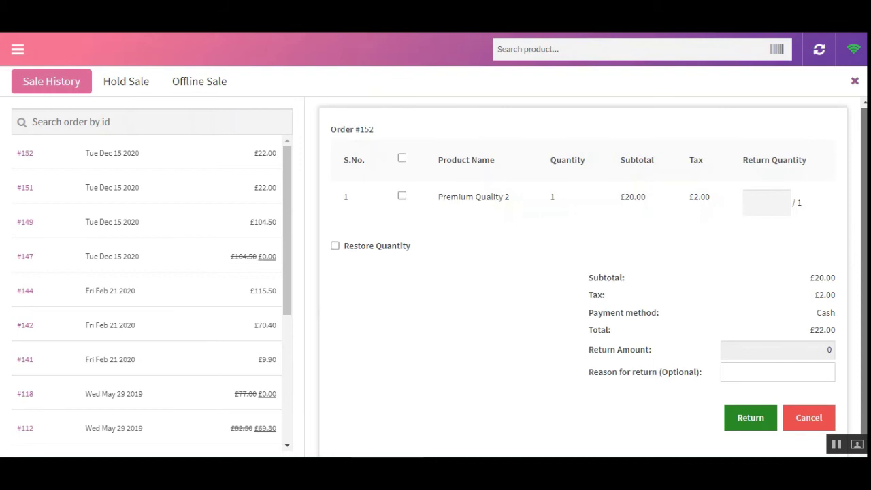
- Return 1 unit of Premium Quality 2 in full with Restore Quantity enabled and submit the return
left_click(402, 197)
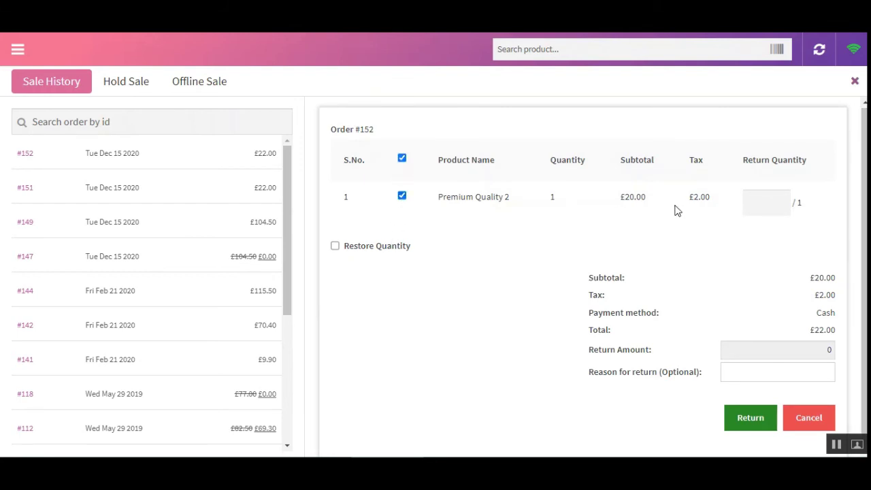
left_click(781, 199)
left_click_drag(561, 169, 592, 167)
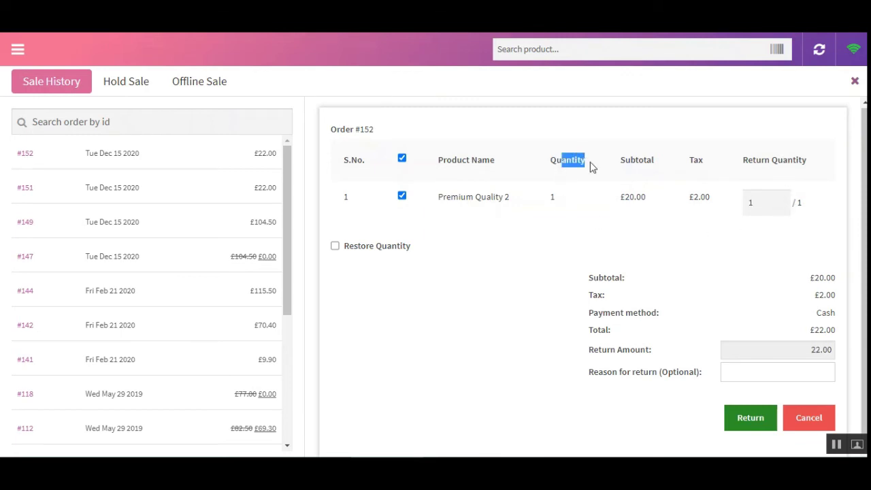
left_click(336, 247)
left_click_drag(360, 249, 430, 296)
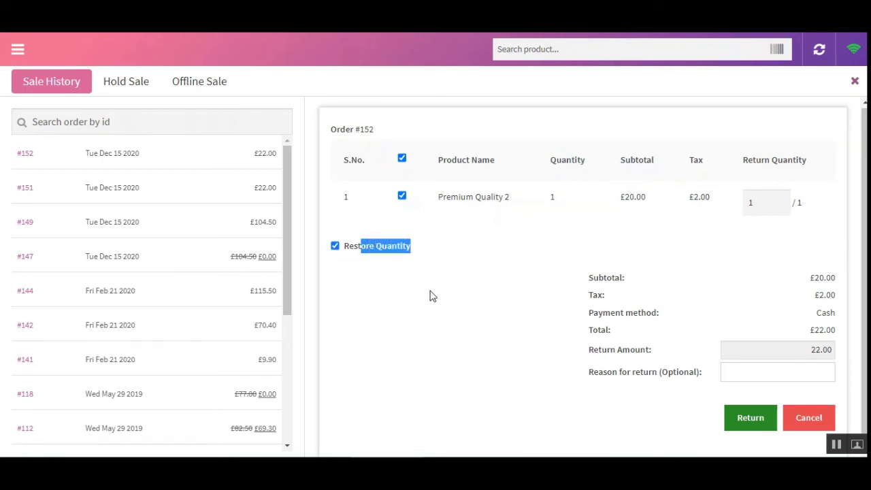
left_click(760, 423)
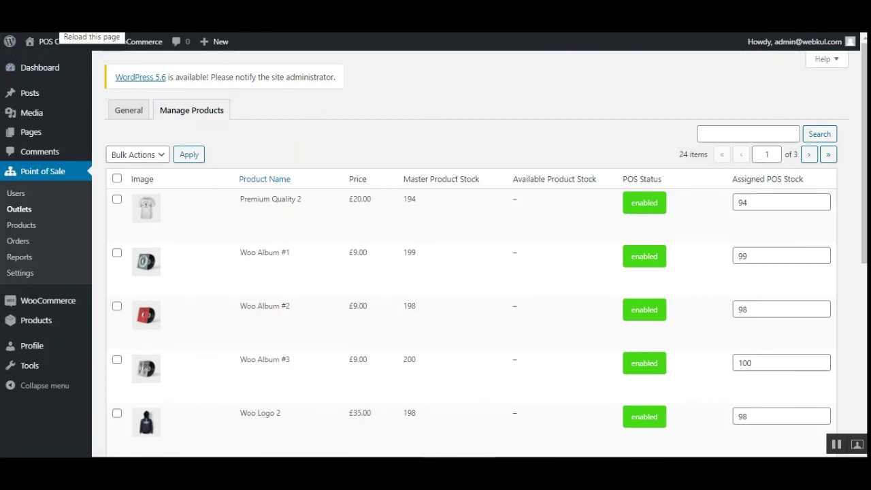
- Reload Manage Products in the admin to check Assigned POS Stock, and skip printing the refund invoice in the point of sale
key("F5")
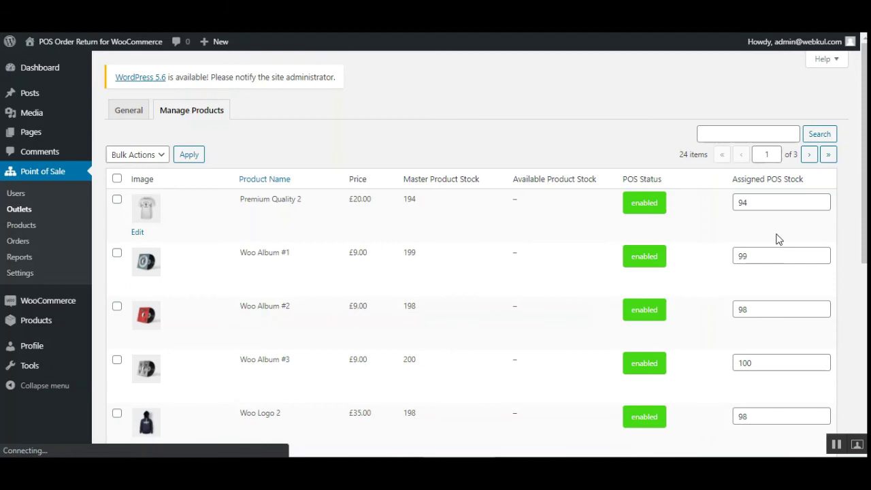
left_click_drag(742, 180, 830, 184)
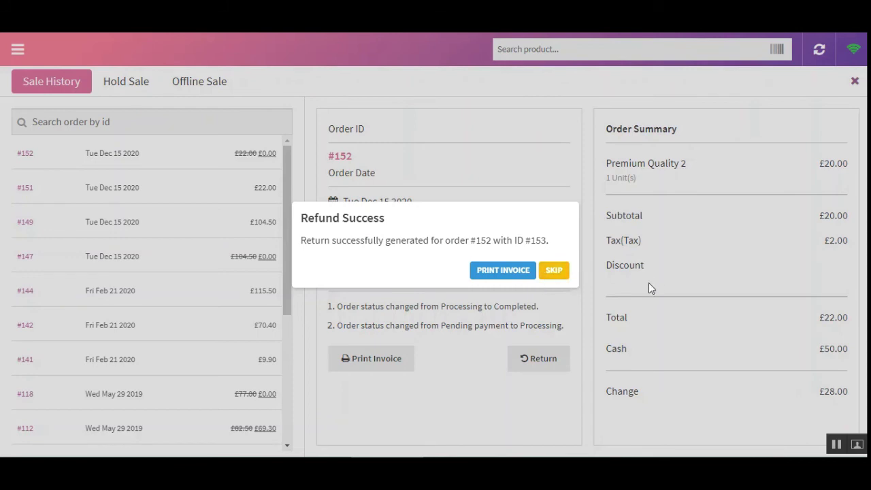
left_click(554, 271)
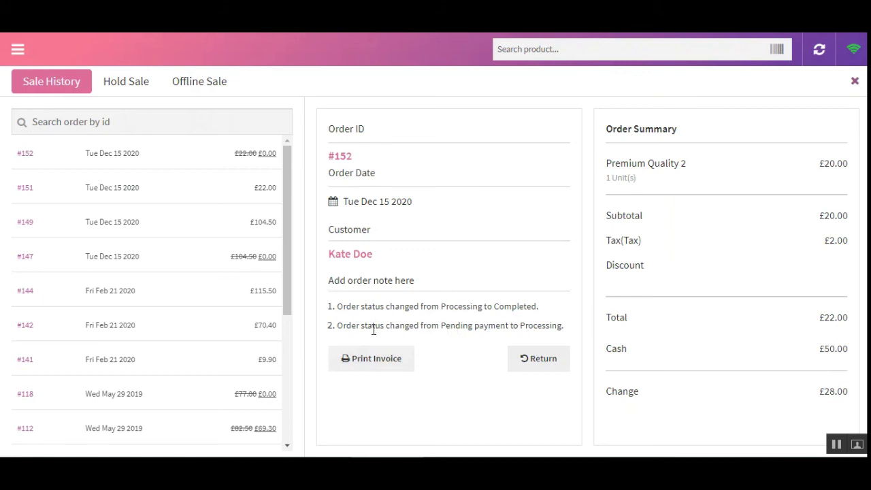
- Examine the status change notes of the returned order in the sale history
triple_click(488, 323)
left_click(348, 330)
left_click_drag(338, 325, 562, 328)
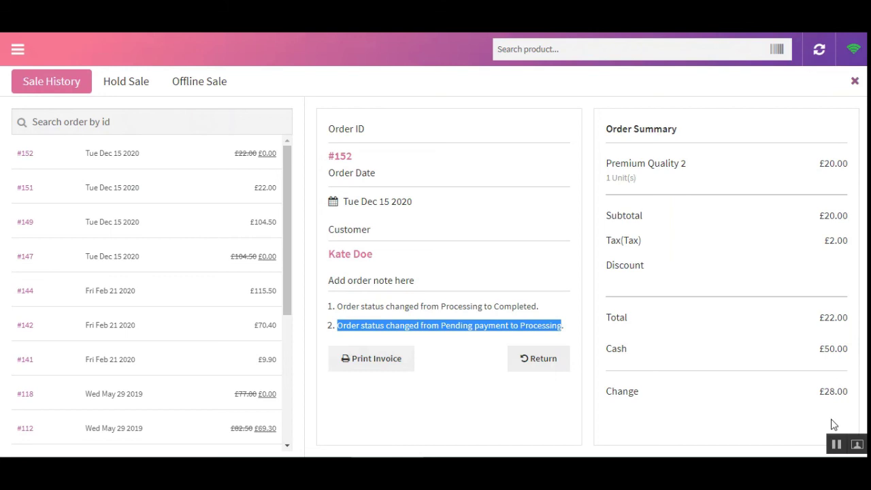
- Switch to the WordPress admin and open the refunded newest order from the POS Orders list
left_click(512, 455)
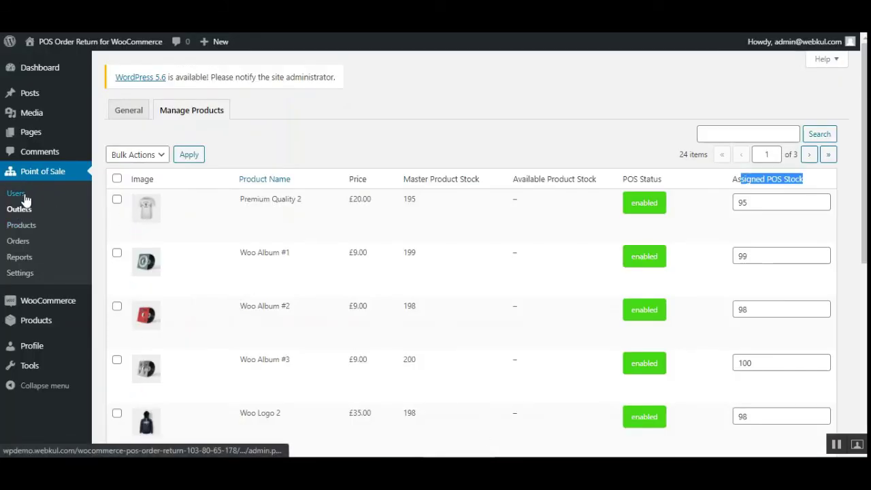
left_click(26, 245)
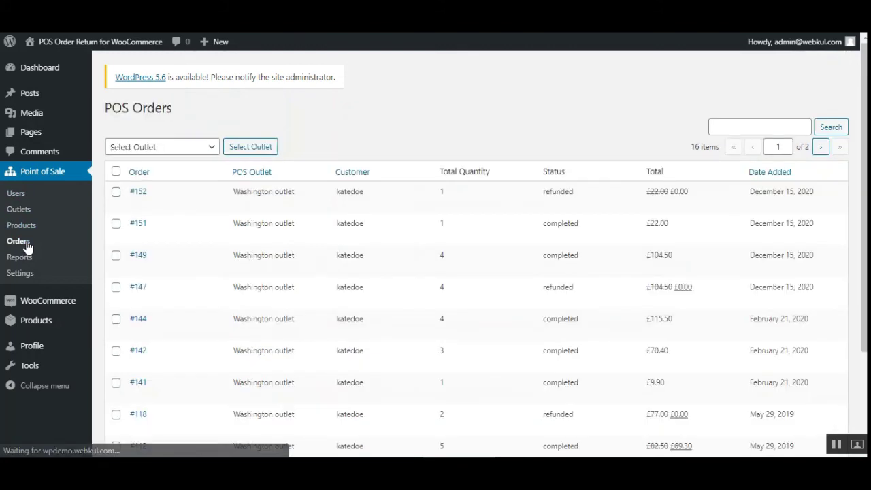
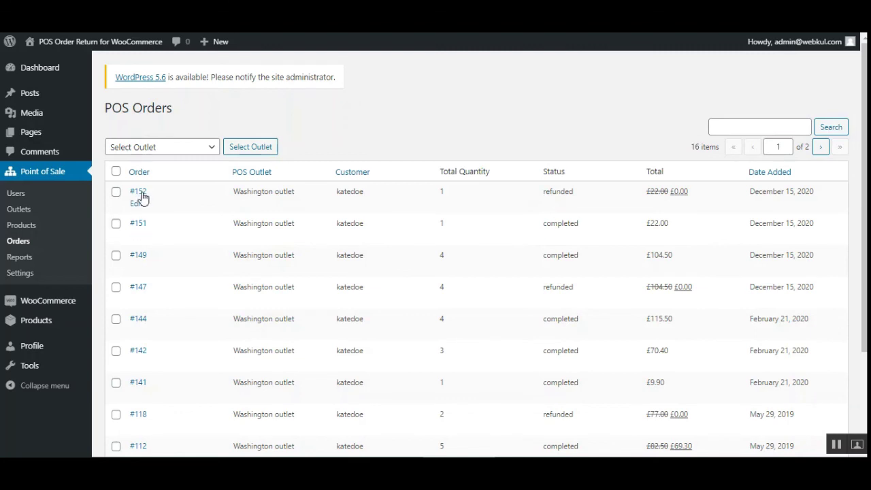
left_click(139, 195)
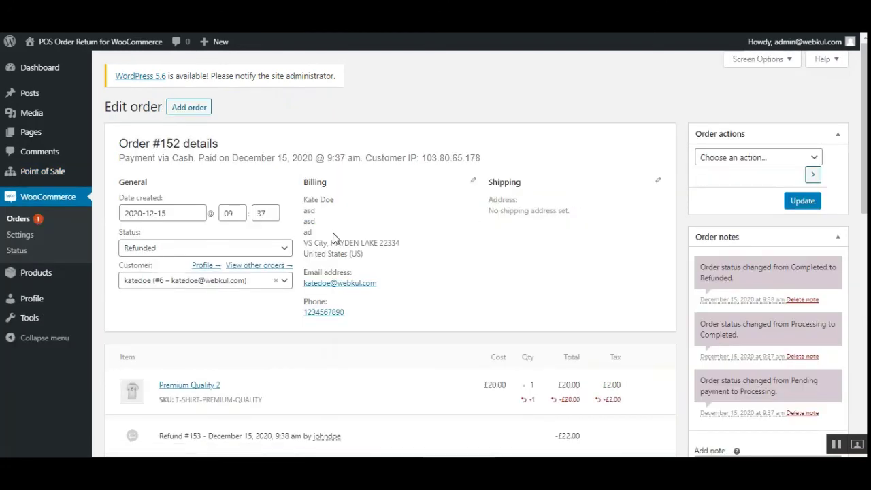
- Examine the order's status, refunded item, amount paid by the customer, refunded amount and net total on the Edit order page
scroll(435, 285, "down", 3)
scroll(209, 187, "up", 3)
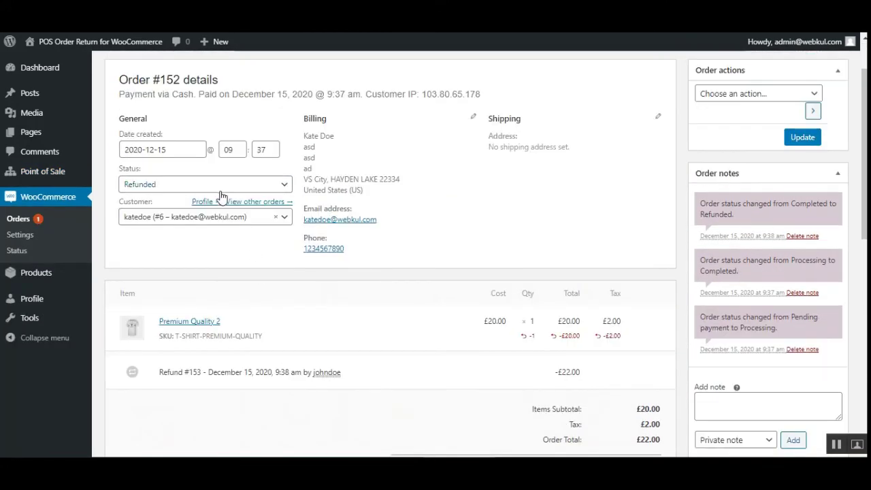
scroll(322, 392, "down", 3)
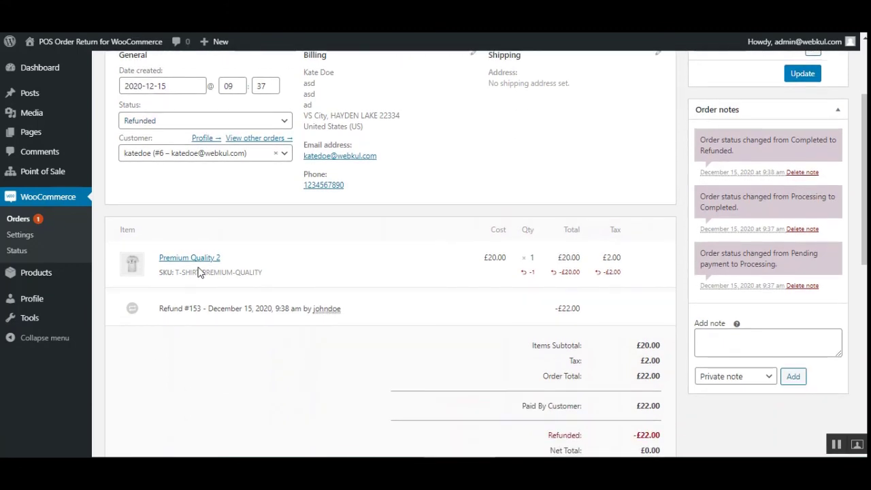
scroll(379, 323, "down", 3)
scroll(291, 271, "up", 1)
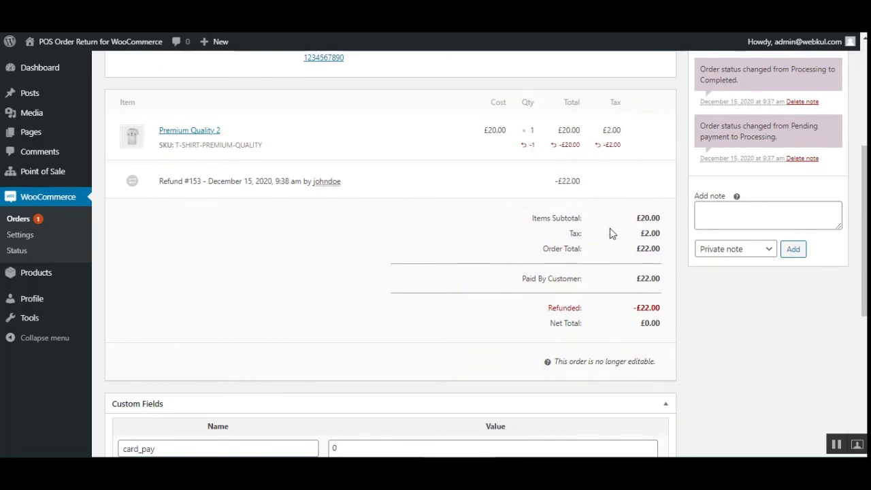
left_click_drag(532, 279, 612, 294)
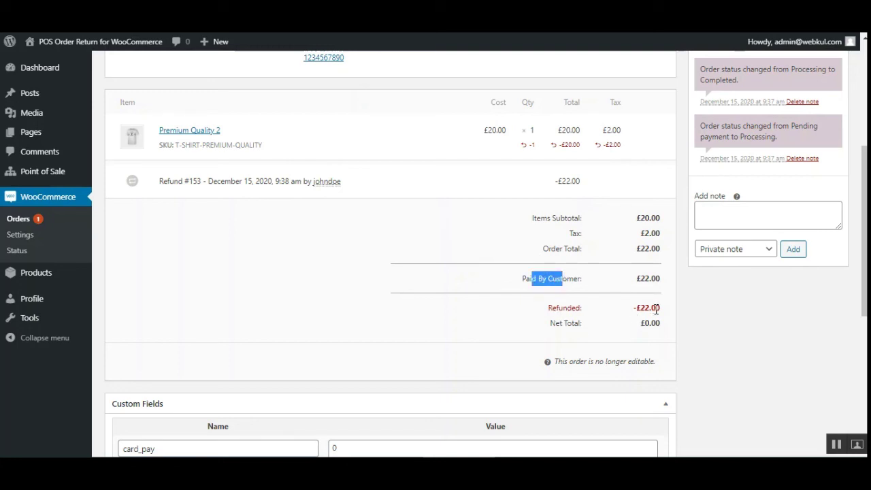
left_click_drag(551, 325, 579, 325)
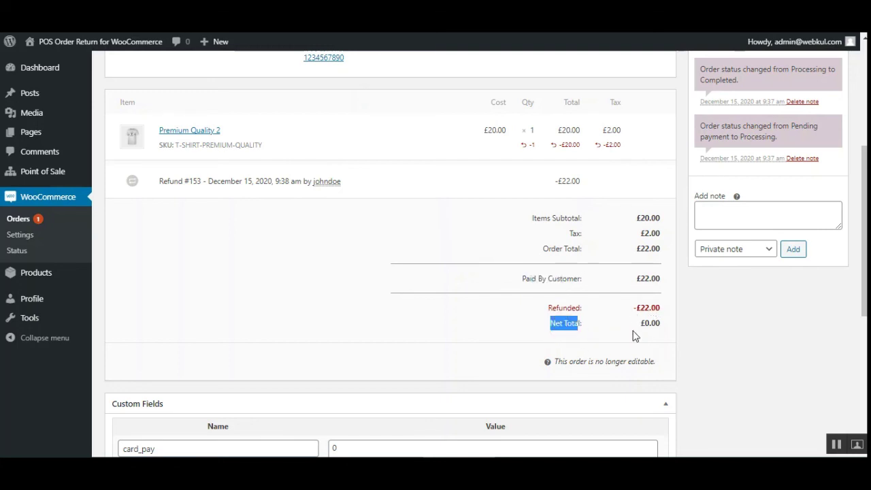
scroll(417, 348, "down", 1)
scroll(563, 370, "up", 3)
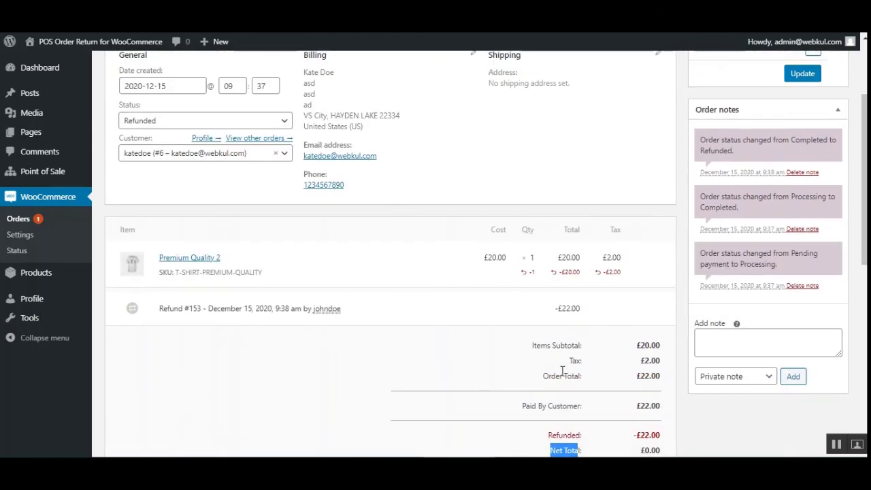
scroll(555, 325, "down", 3)
scroll(284, 341, "up", 3)
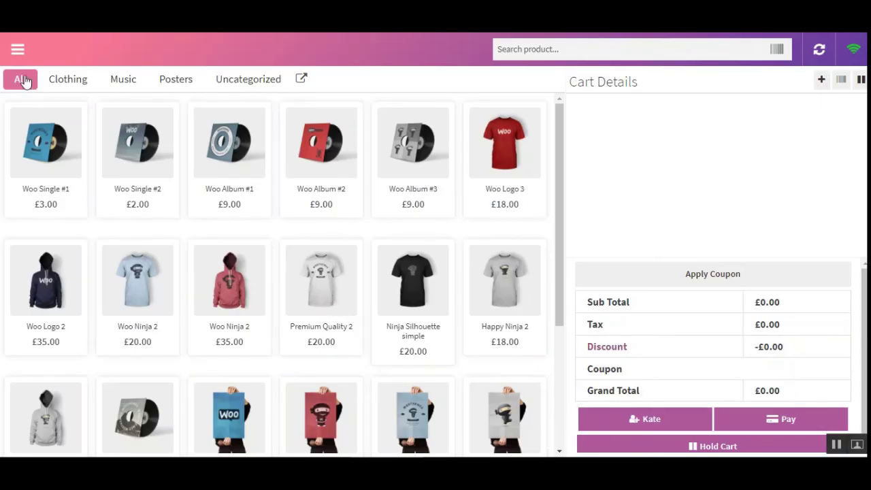
- Switch to the point of sale, open the sale history and show the return form of the refunded newest order
left_click(18, 49)
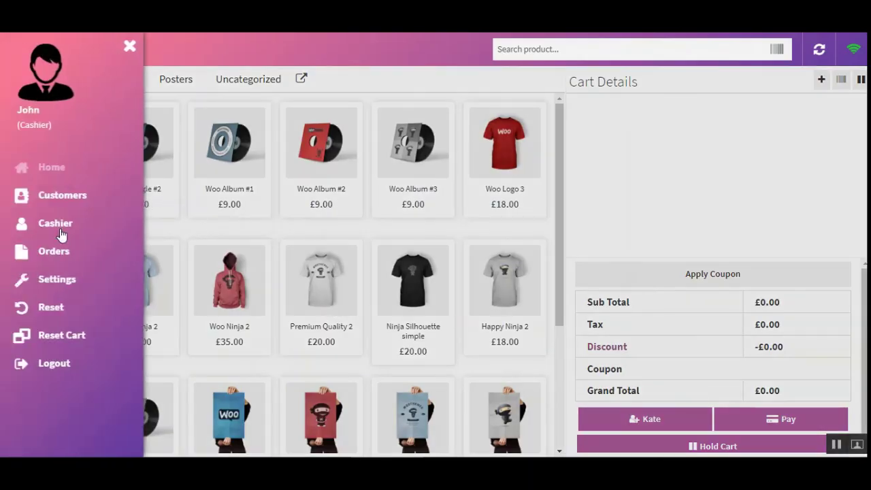
left_click(28, 256)
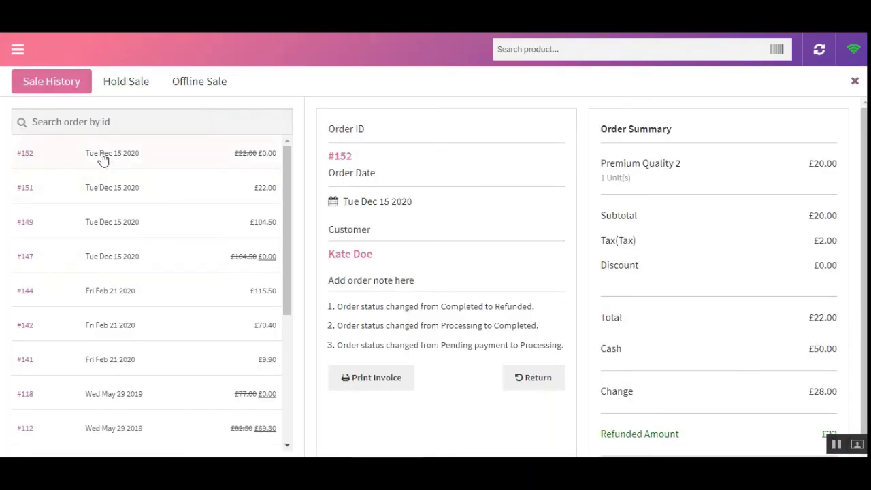
left_click(536, 379)
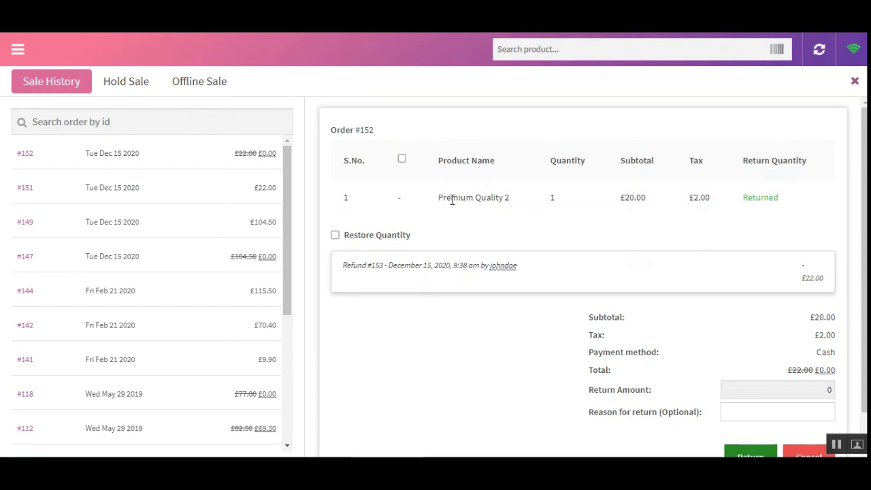
- Examine the product's return quantity status and the refund entry in the return form, and go back to the home product list
left_click_drag(450, 197, 486, 197)
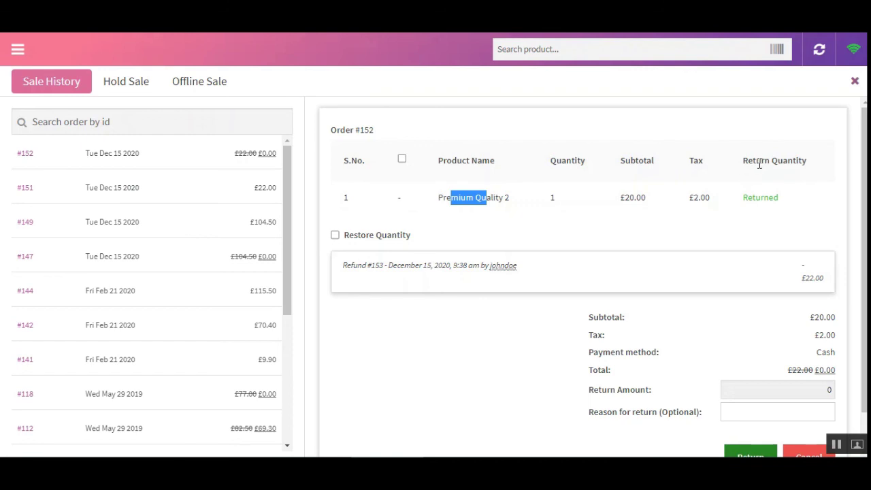
left_click_drag(757, 163, 808, 162)
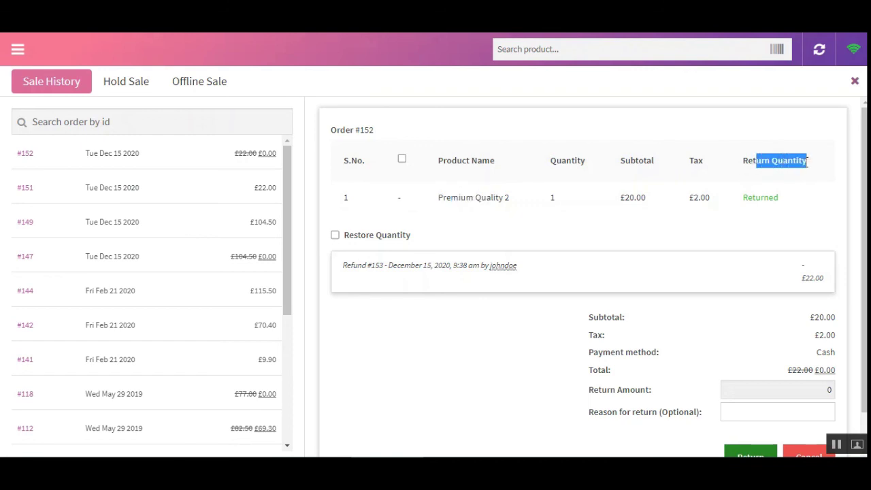
left_click(759, 199)
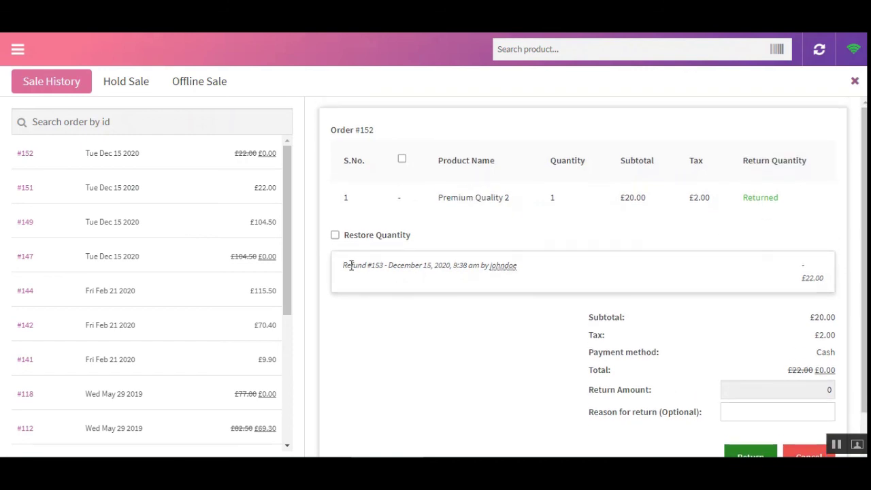
left_click_drag(350, 265, 411, 265)
left_click(452, 293)
scroll(829, 271, "down", 1)
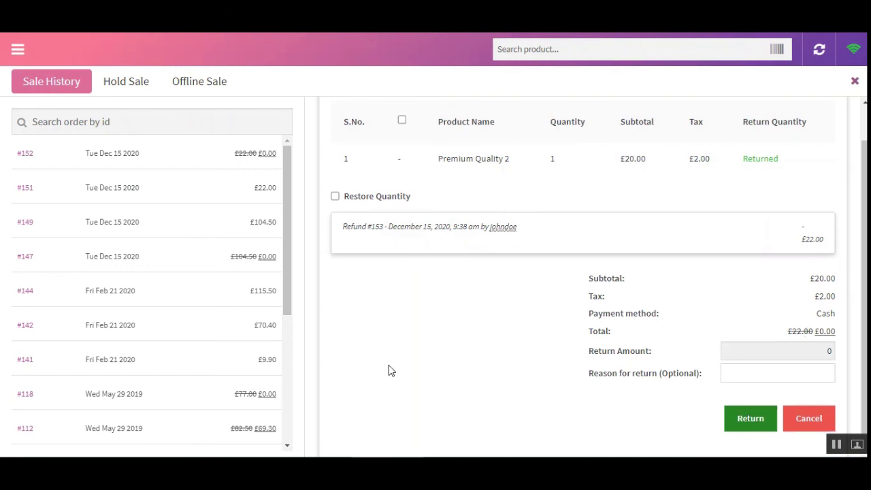
scroll(402, 358, "up", 1)
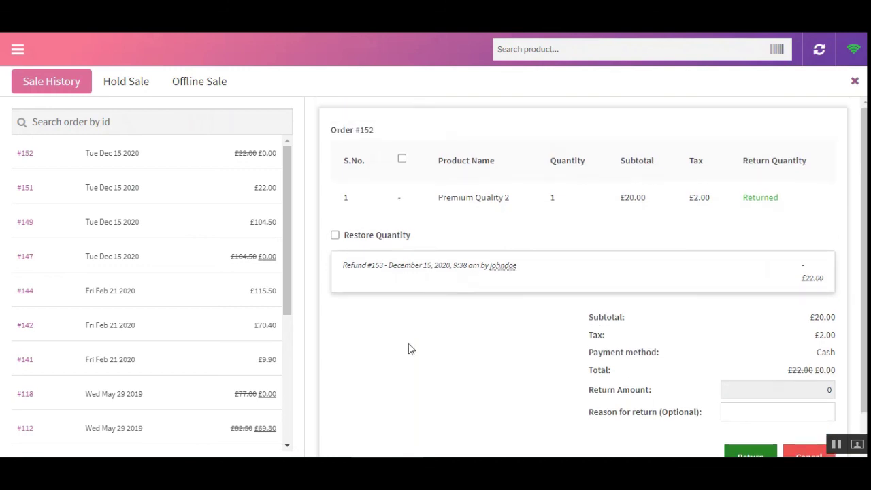
left_click(19, 51)
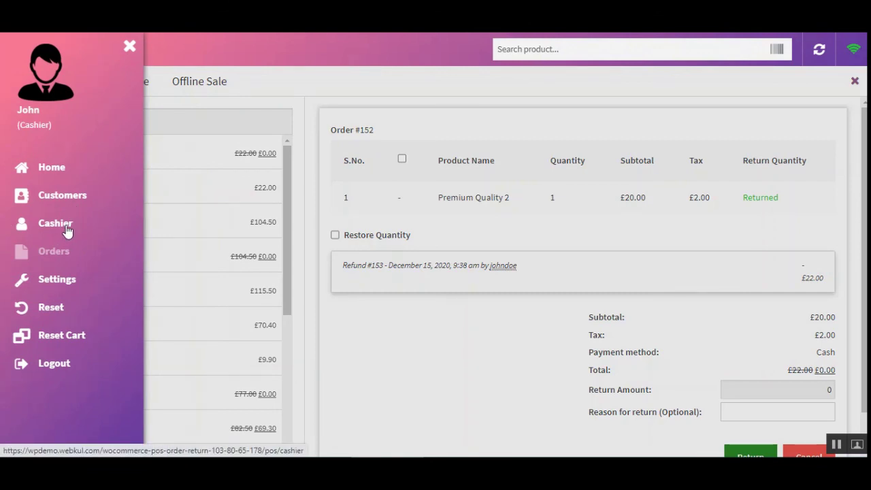
left_click(130, 220)
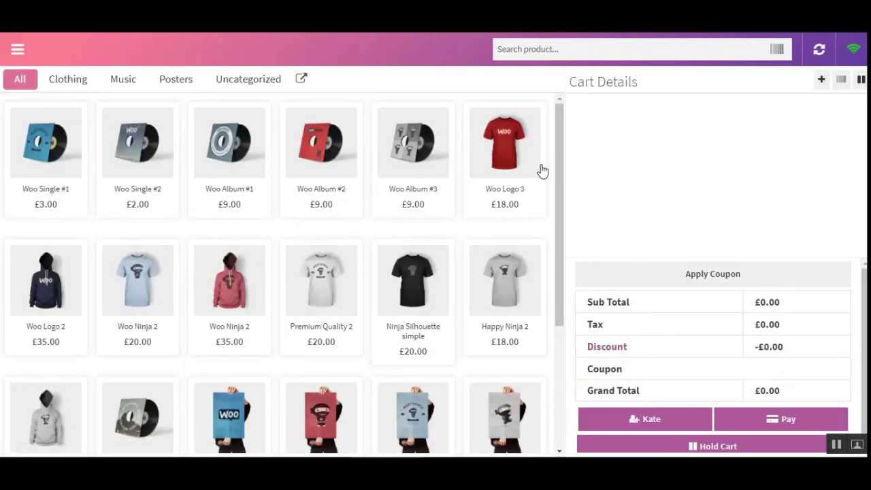